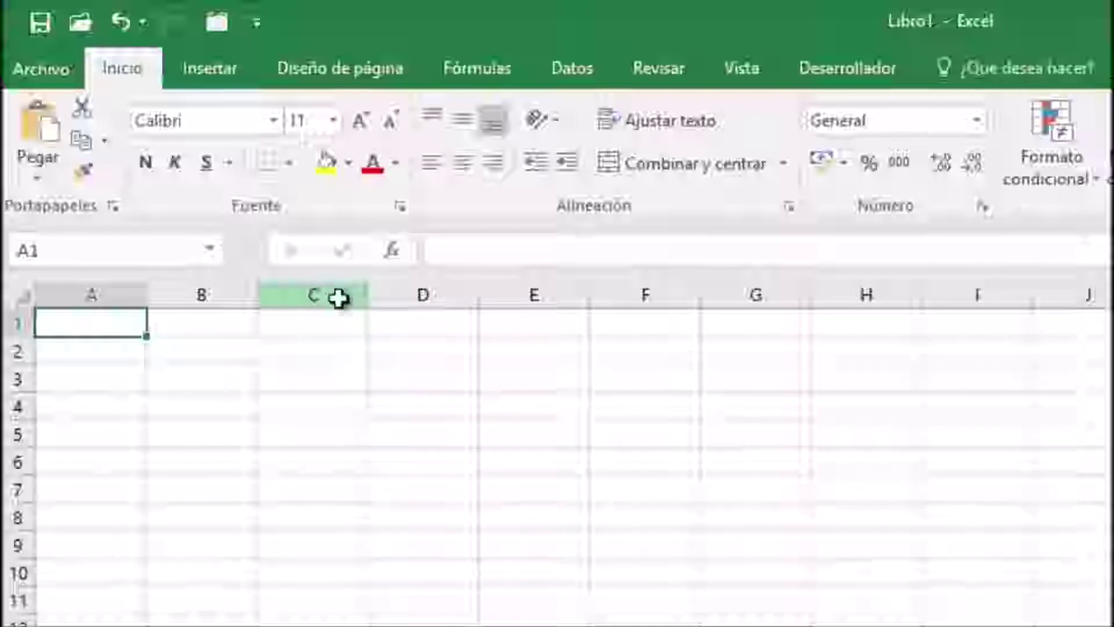
Step: Select the entire column C and, separately, the entire column A, ending on cell A1
click(338, 296)
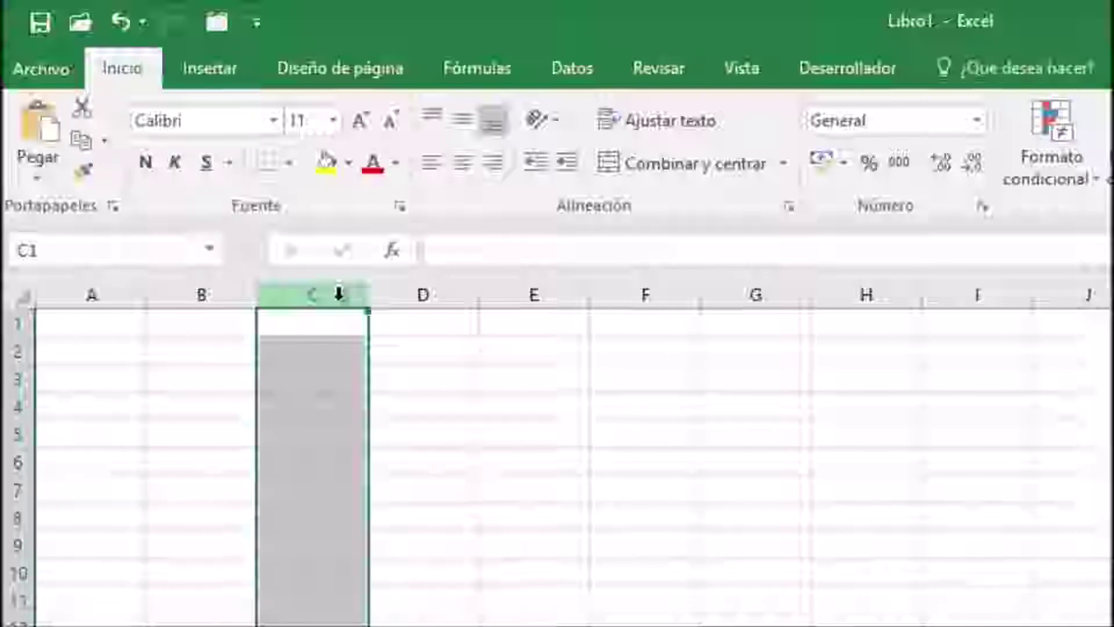
click(422, 356)
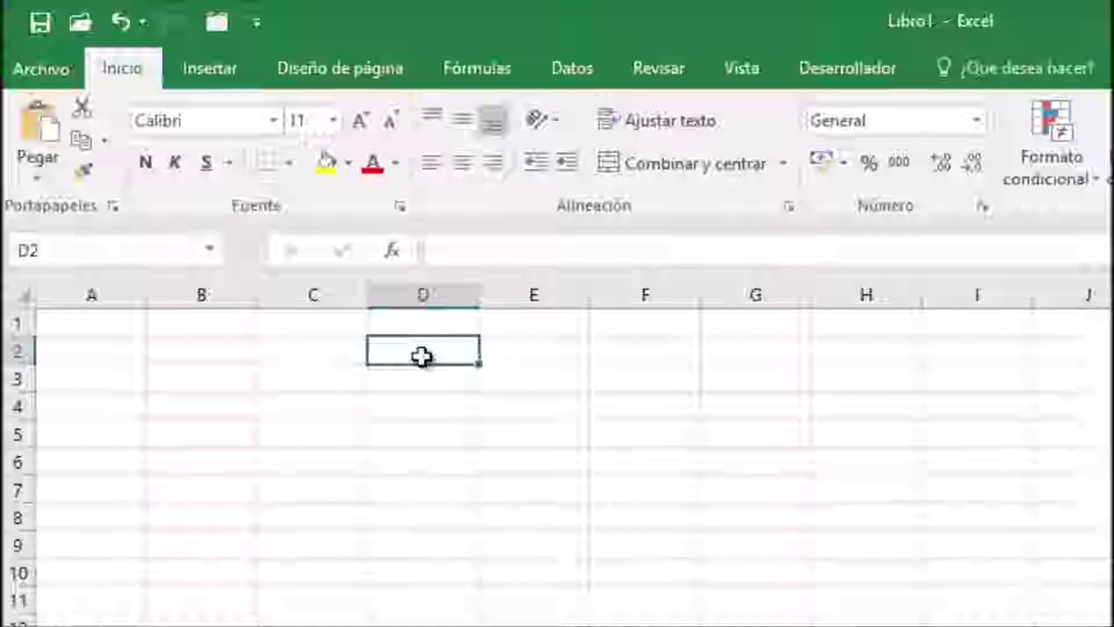
click(107, 288)
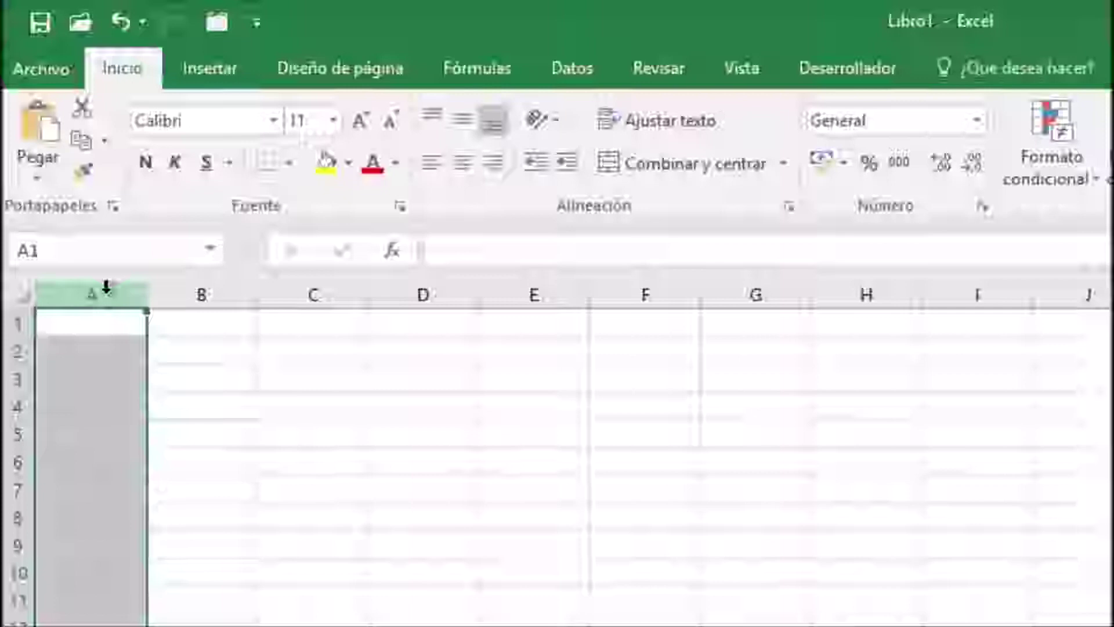
click(97, 328)
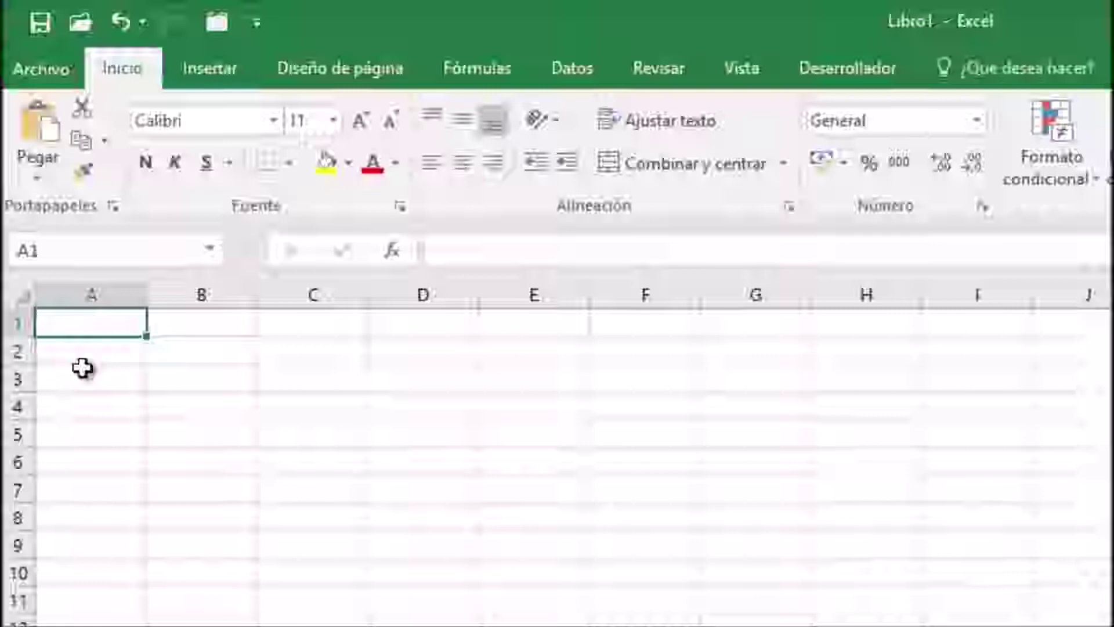
Step: Select the adjacent columns A through D as one block and return the selection to cell A1
click(103, 297)
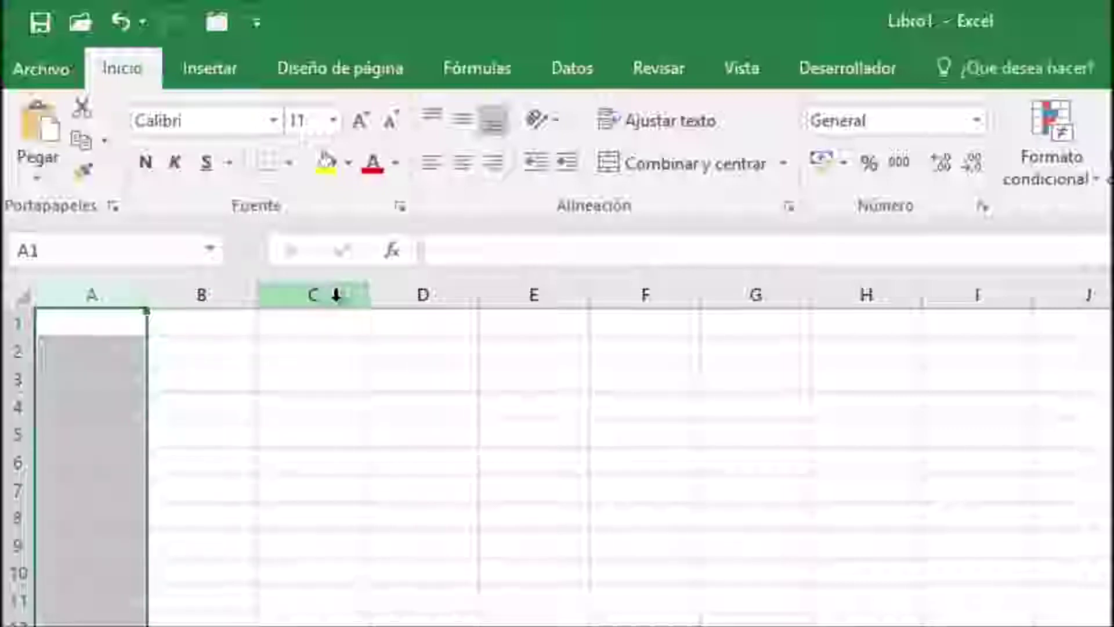
shift+click(450, 296)
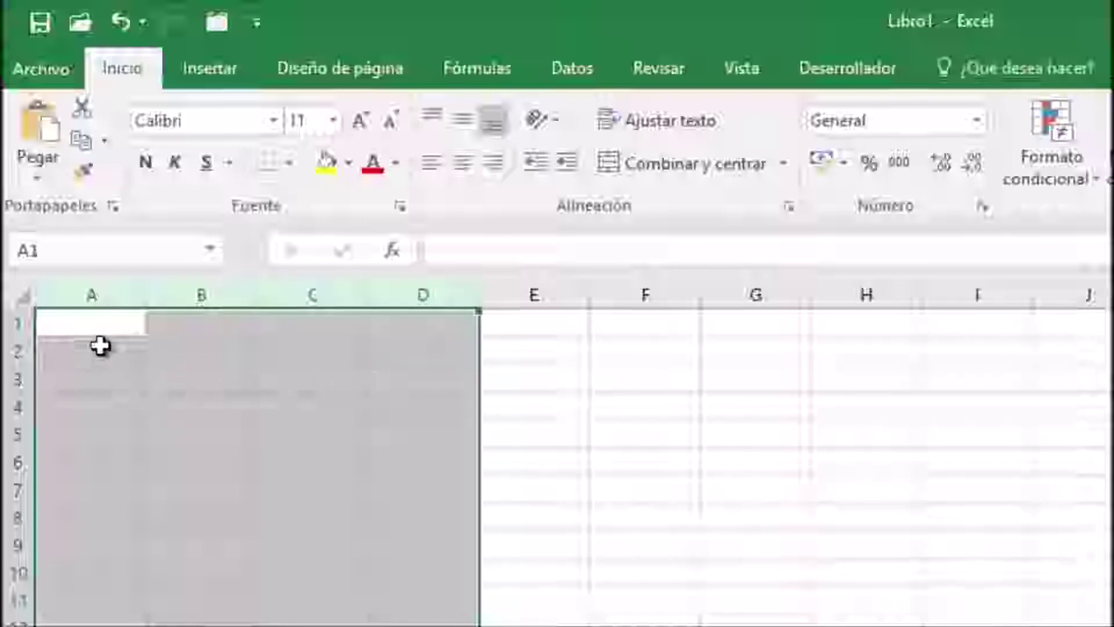
click(89, 323)
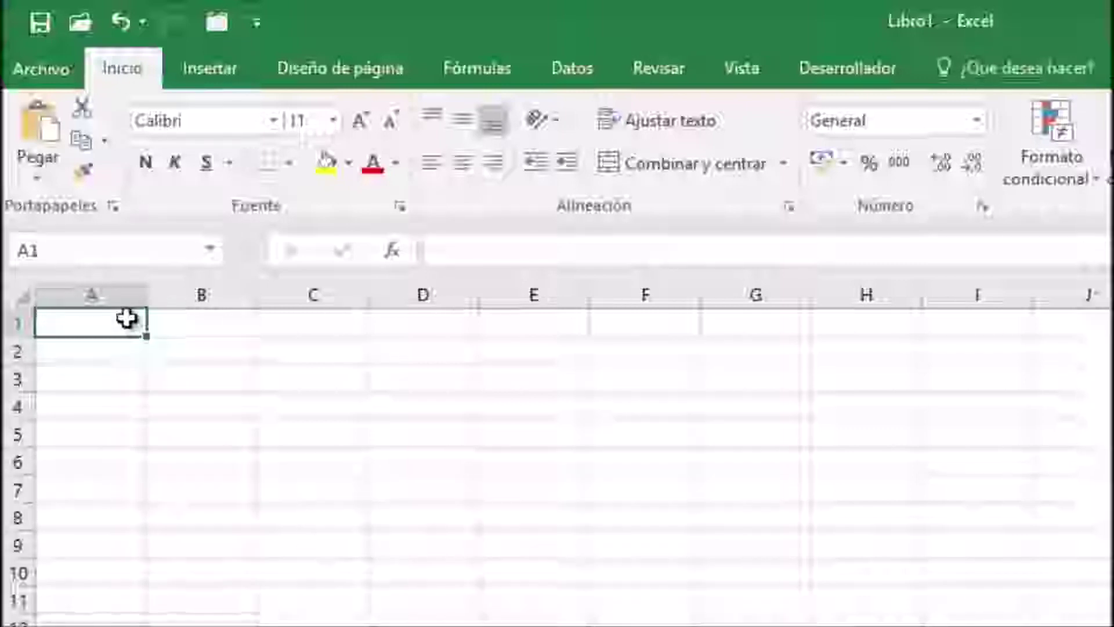
Step: Select the non-adjacent columns A, C and E together and return the selection to cell A1
click(119, 294)
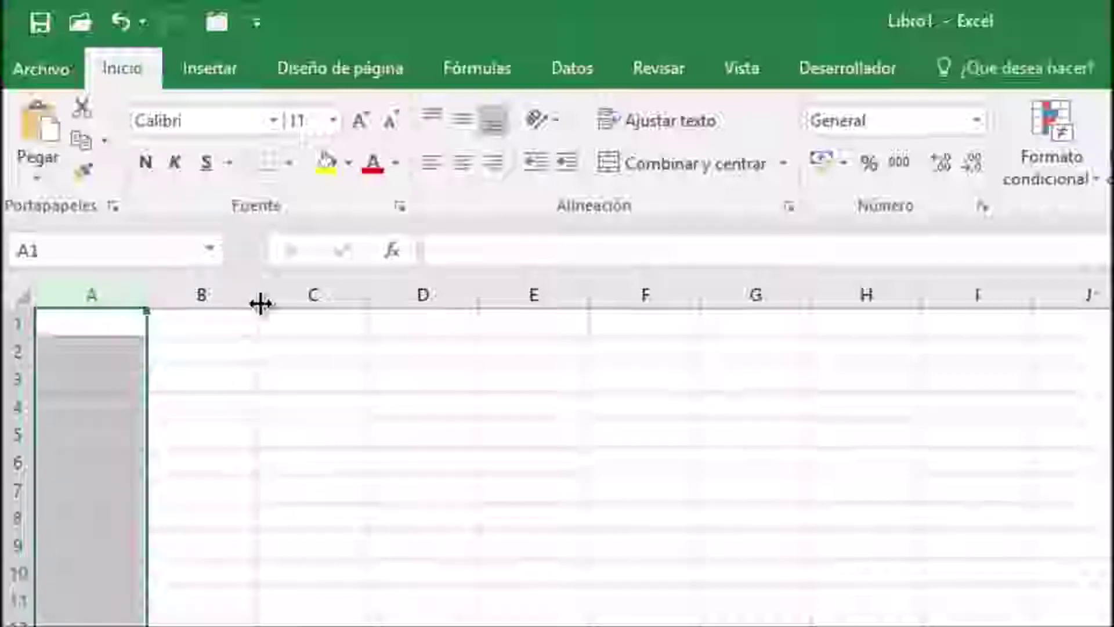
ctrl+click(345, 292)
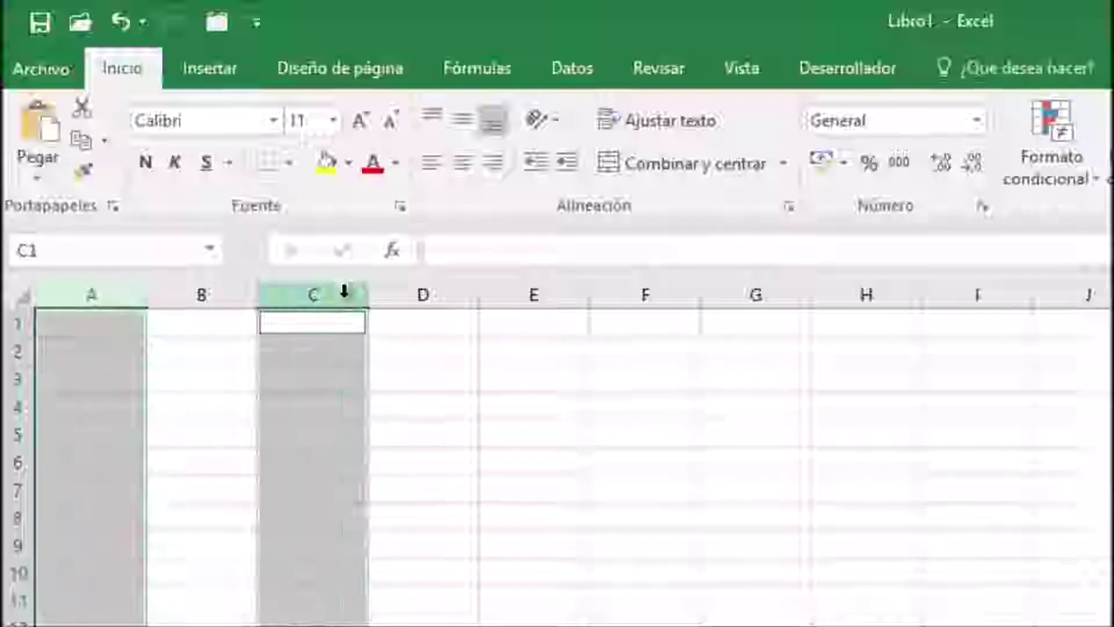
ctrl+click(567, 287)
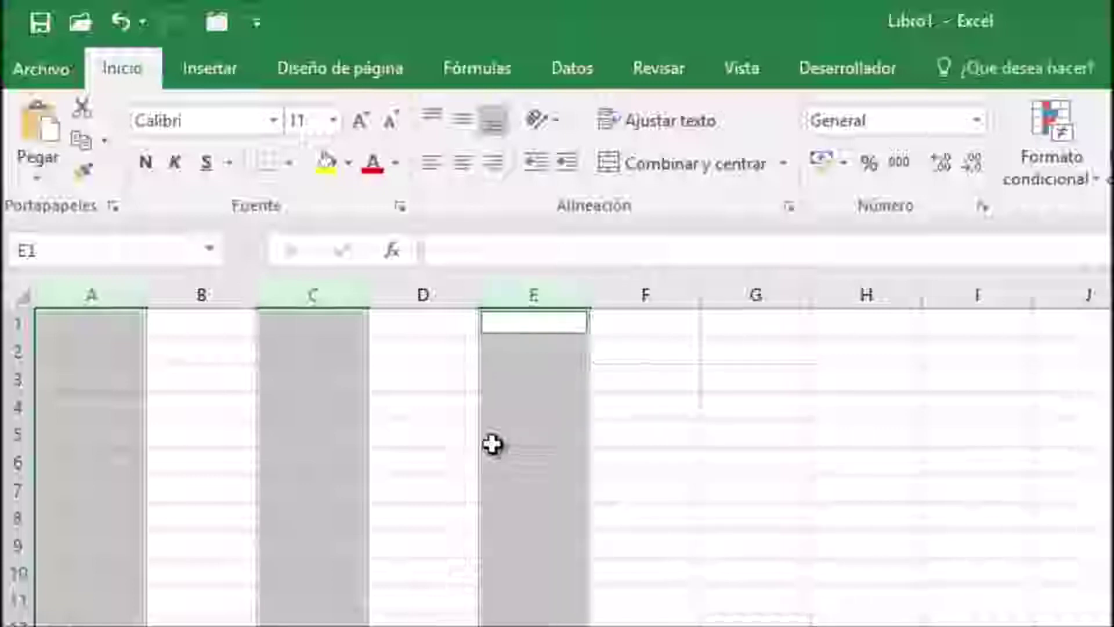
click(83, 325)
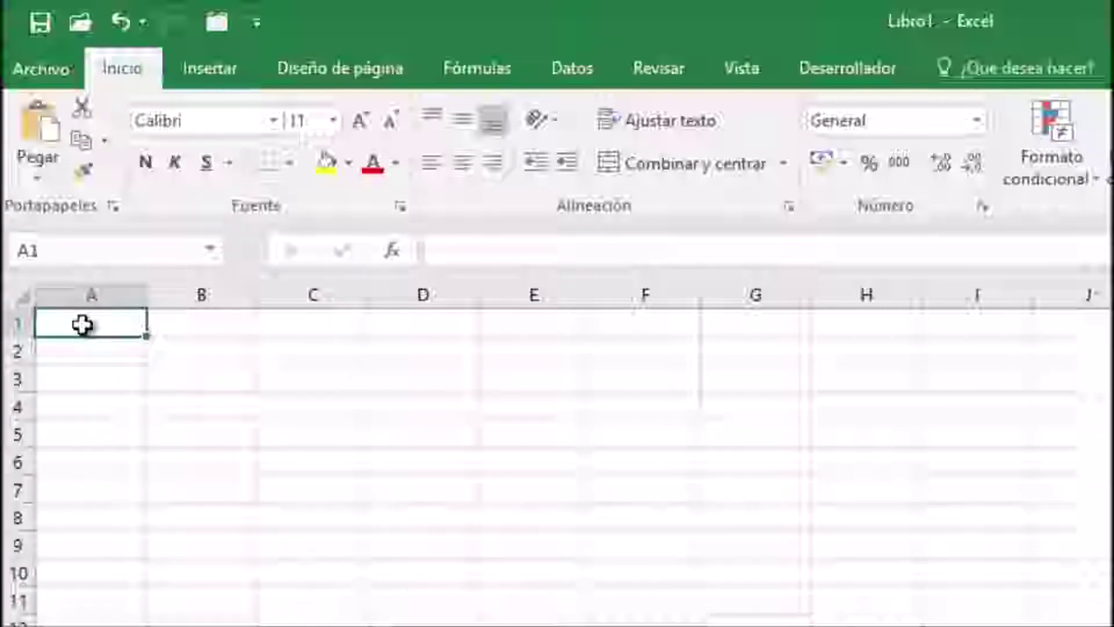
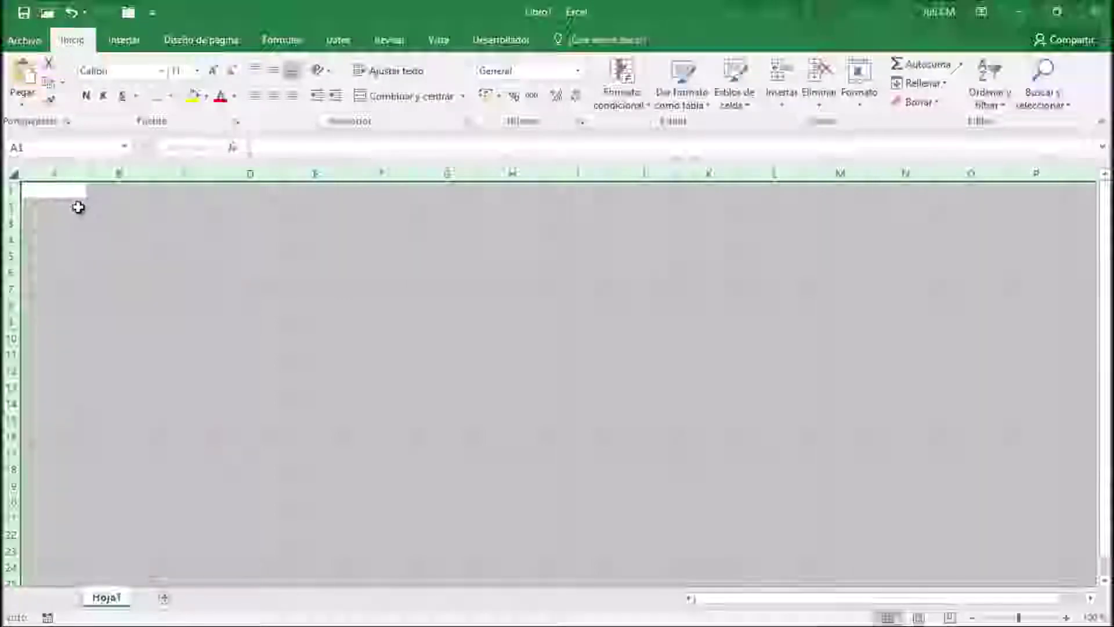
Step: Select all cells of the worksheet at once and reduce the selection to cell A1
click(65, 193)
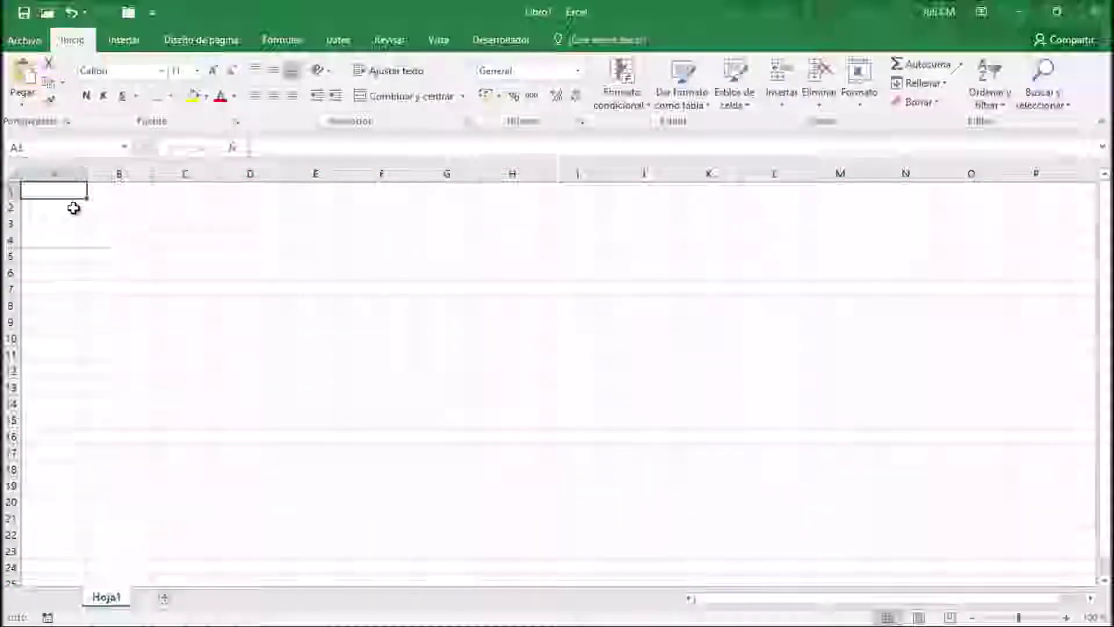
click(12, 172)
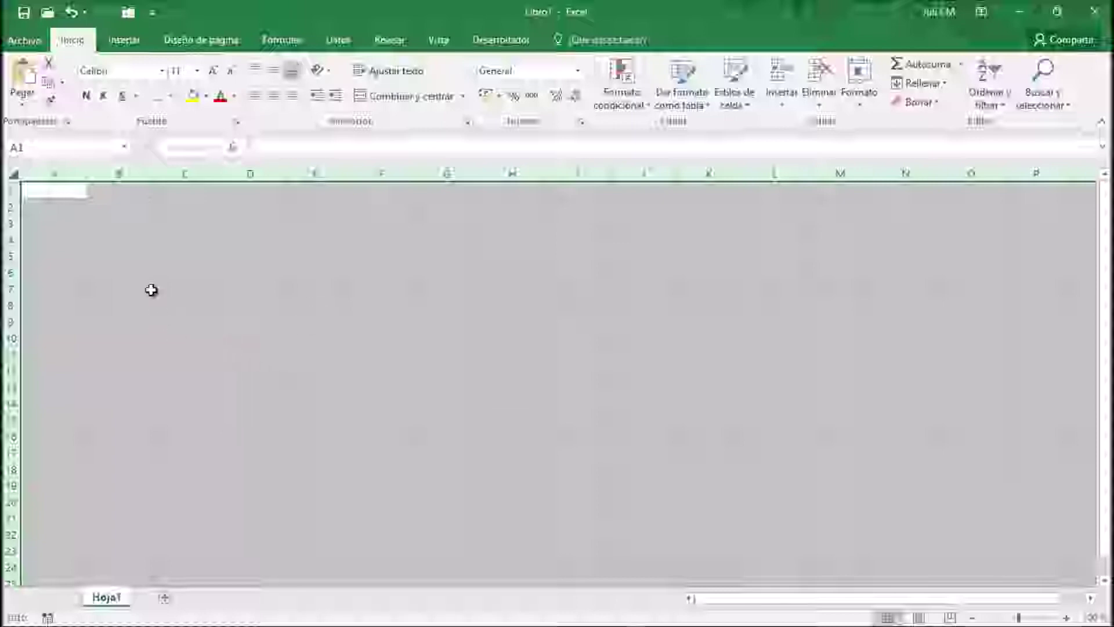
click(129, 203)
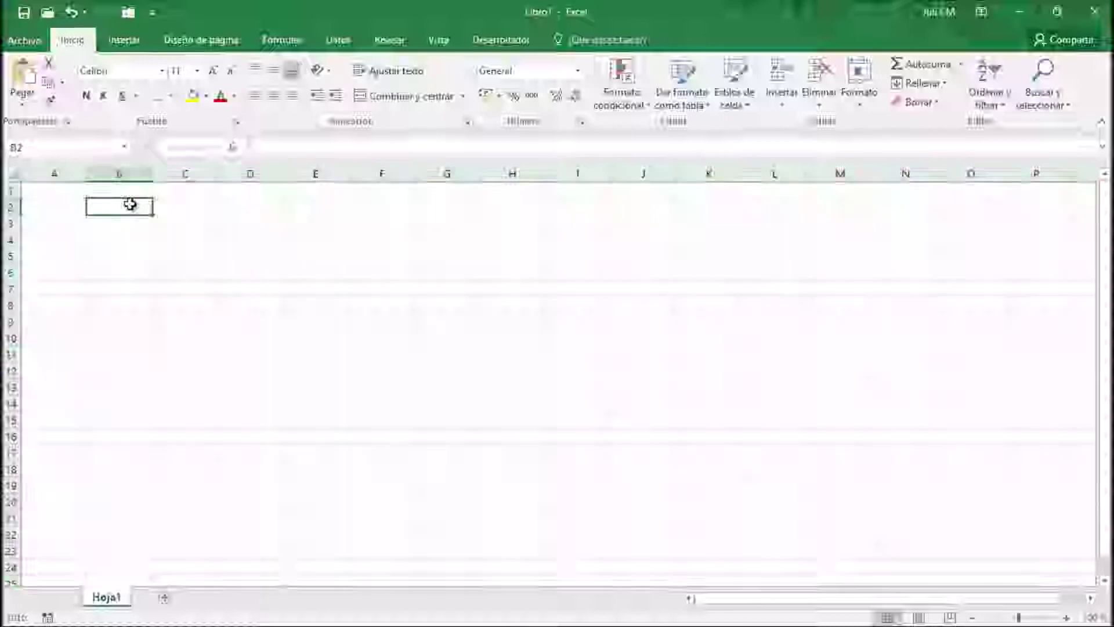
click(64, 191)
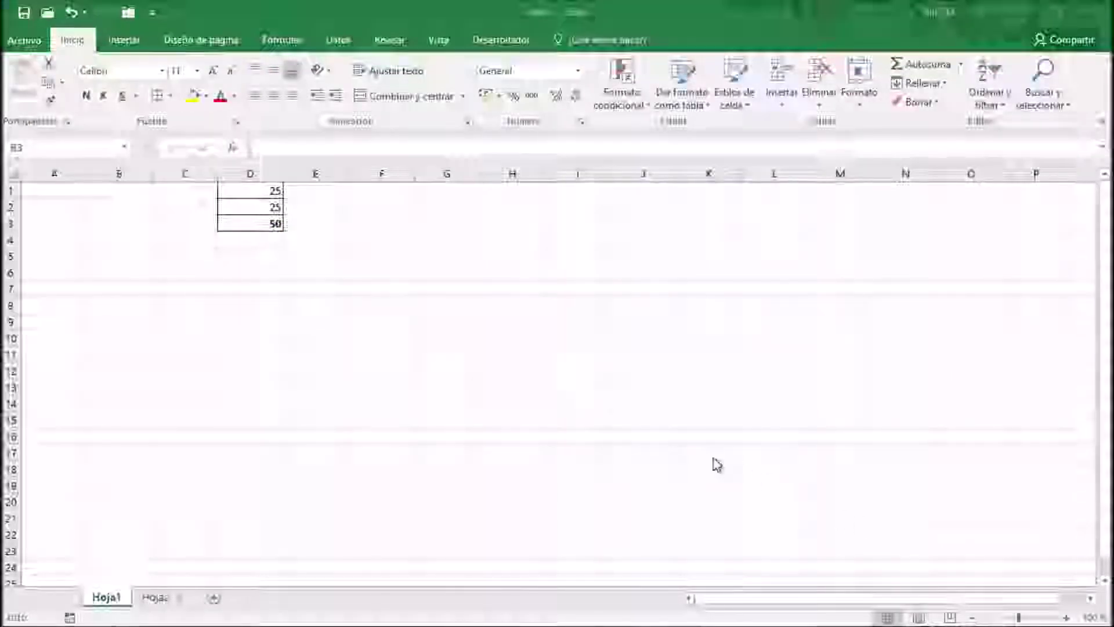
Step: Enter the text "Enero" directly in cell A1
click(130, 215)
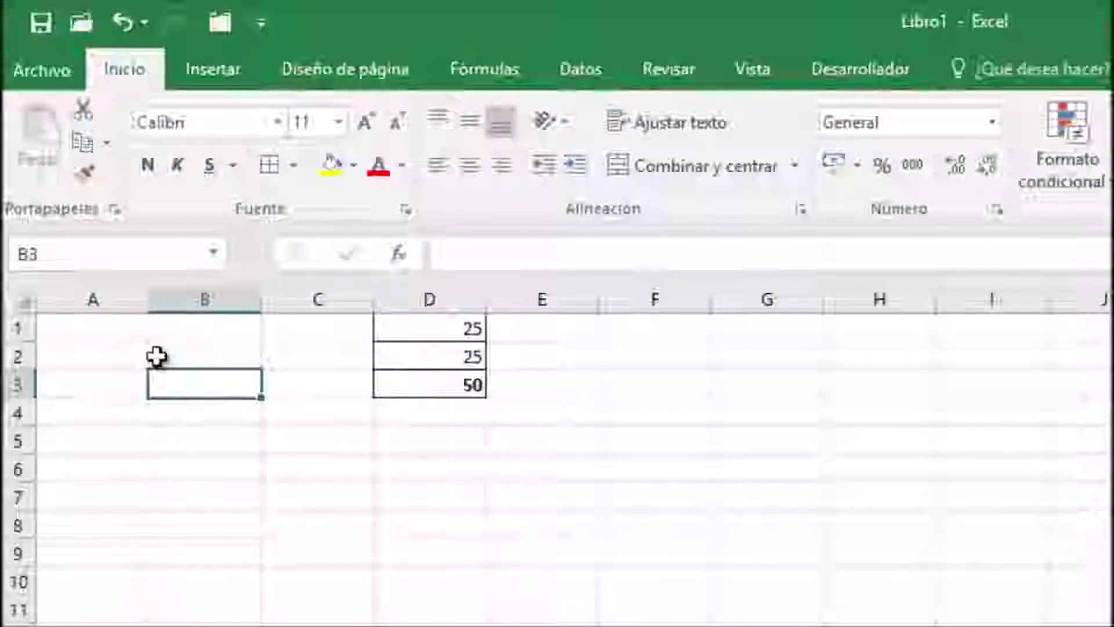
click(107, 333)
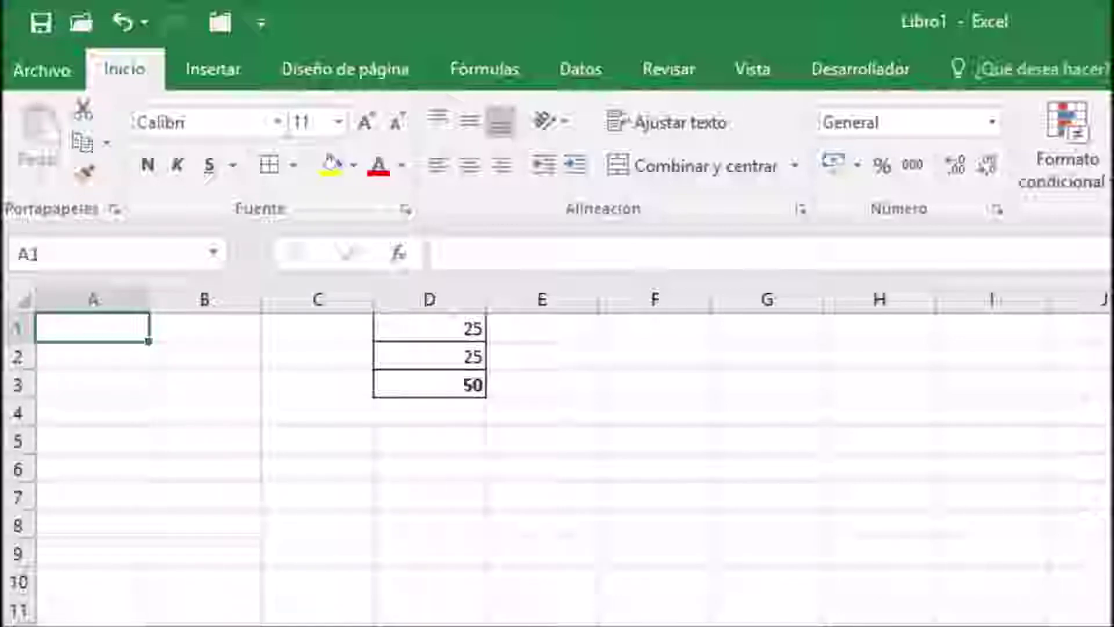
text(Enero)
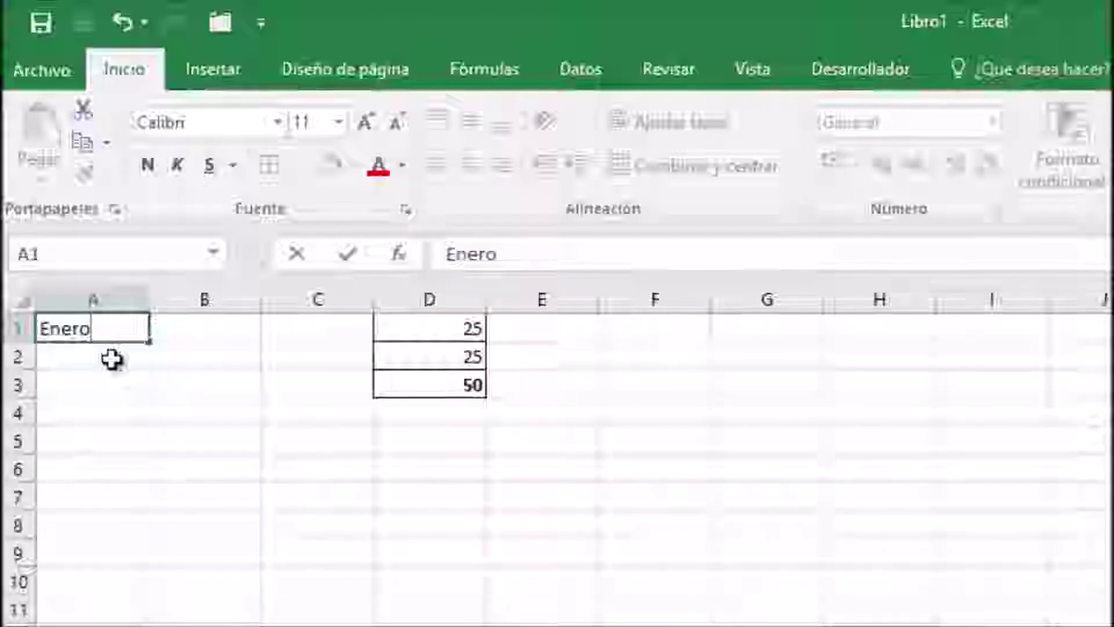
key(Return)
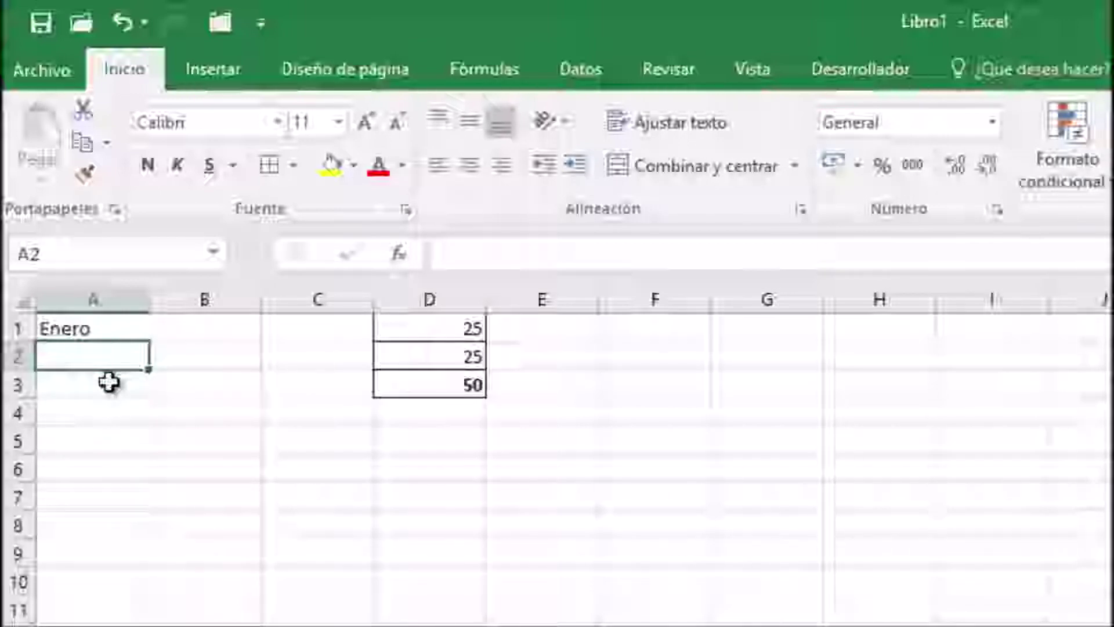
Step: Enter the text "Febrero" in cell B1 through the formula bar
click(125, 323)
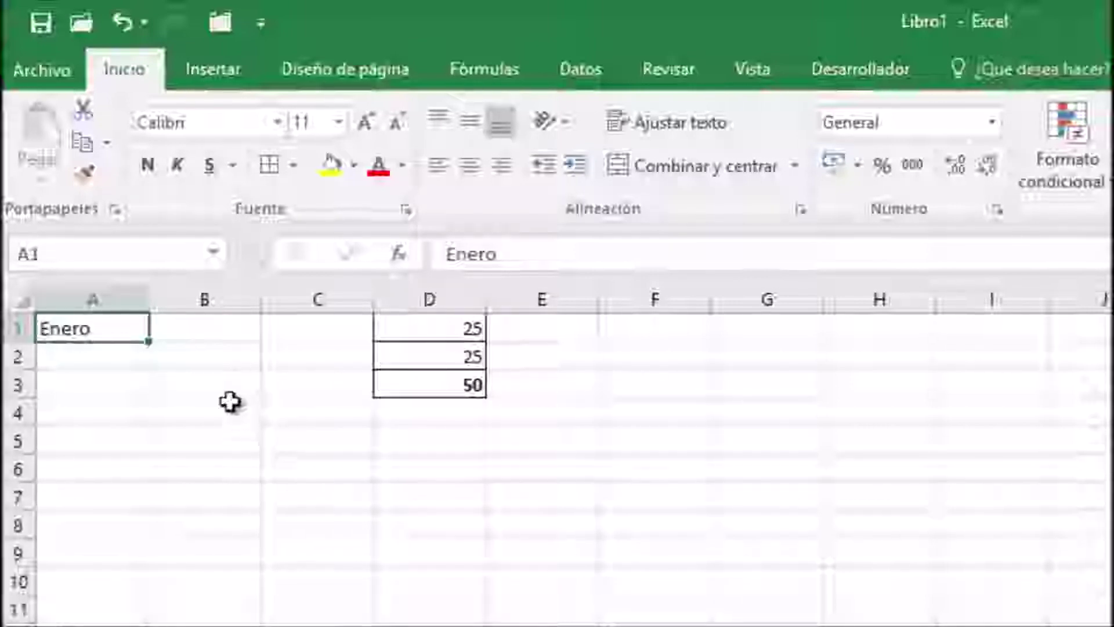
click(216, 325)
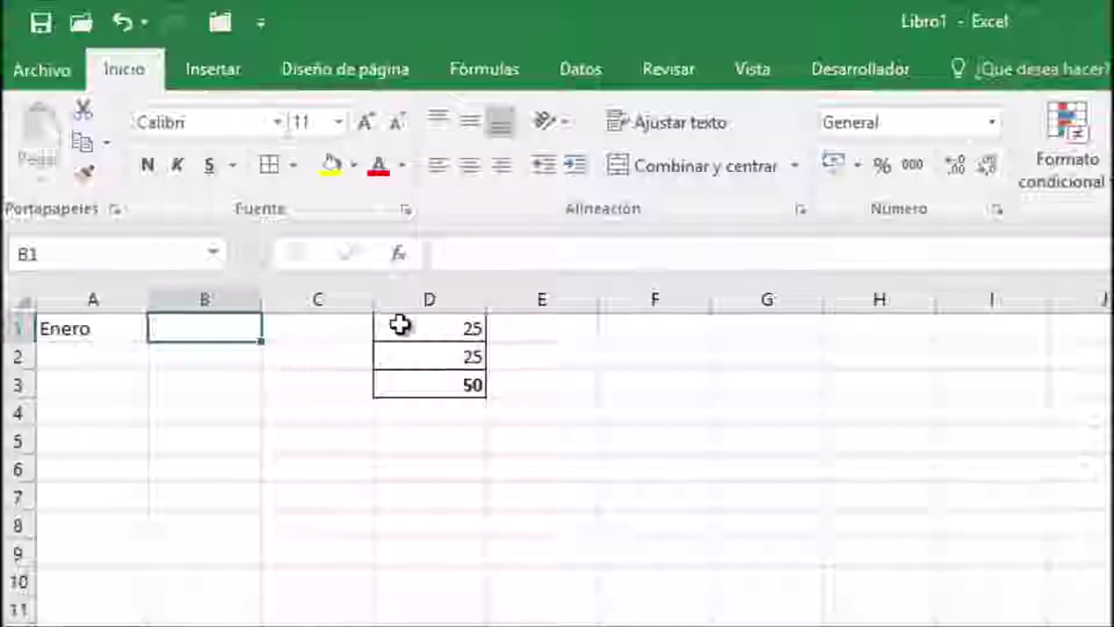
click(476, 255)
text(Febrero)
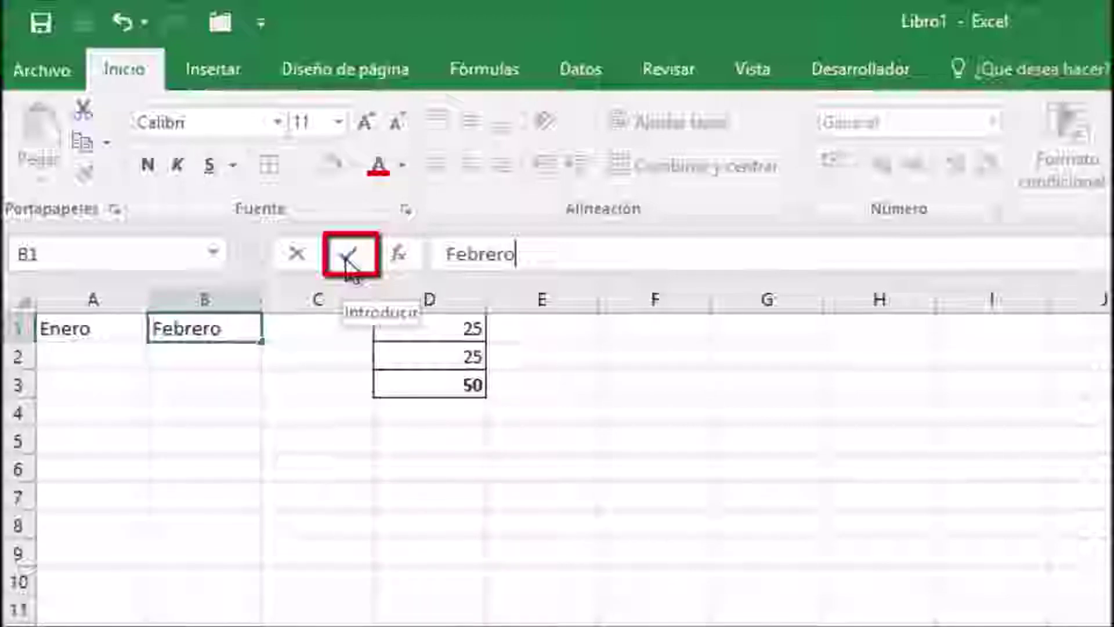
click(347, 261)
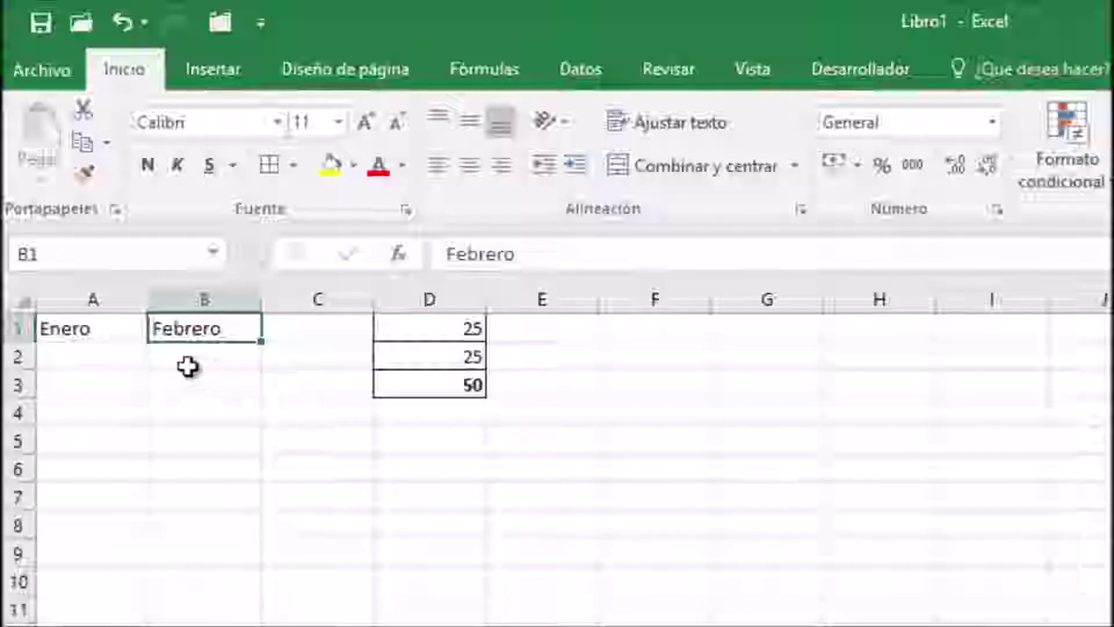
Step: Examine the underlying contents of cells A1, B1 and D1 to D3 to distinguish typed values from formulas
click(89, 329)
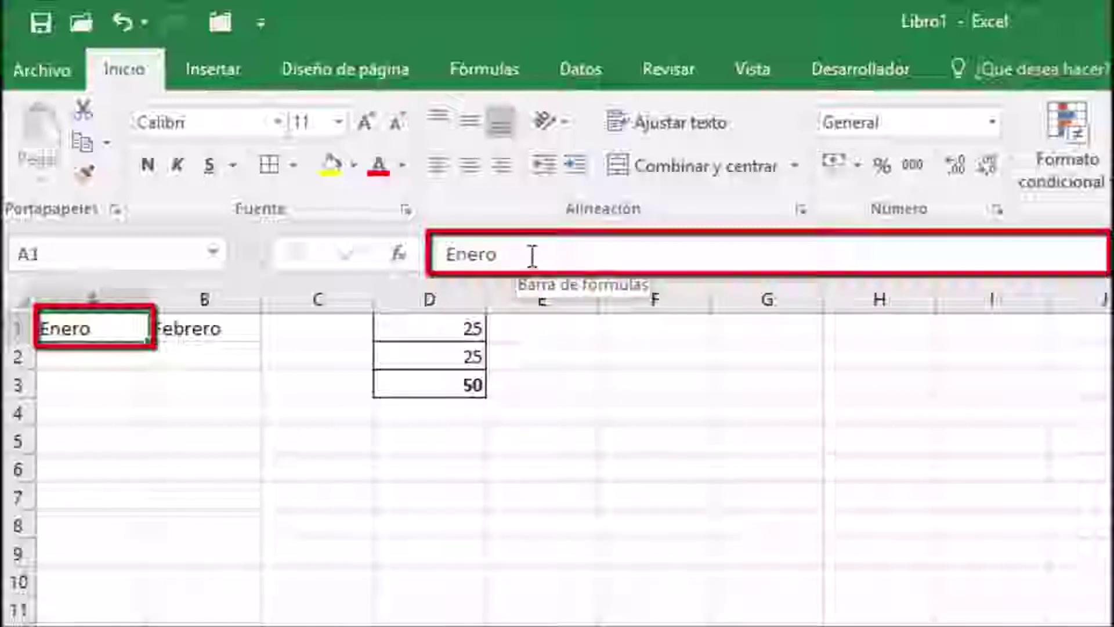
click(220, 326)
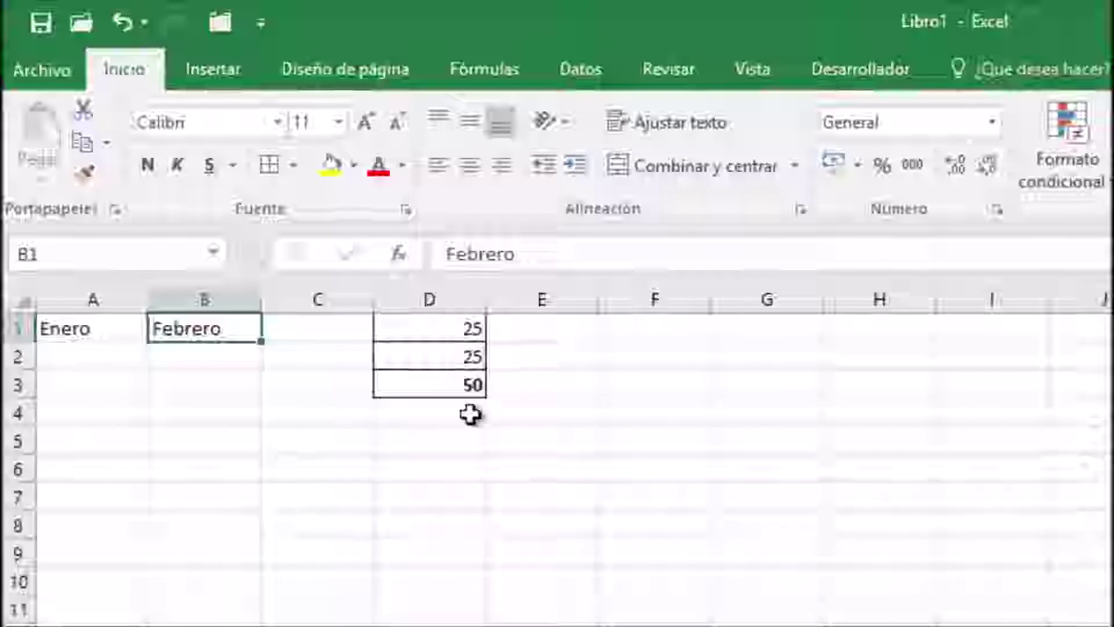
click(459, 328)
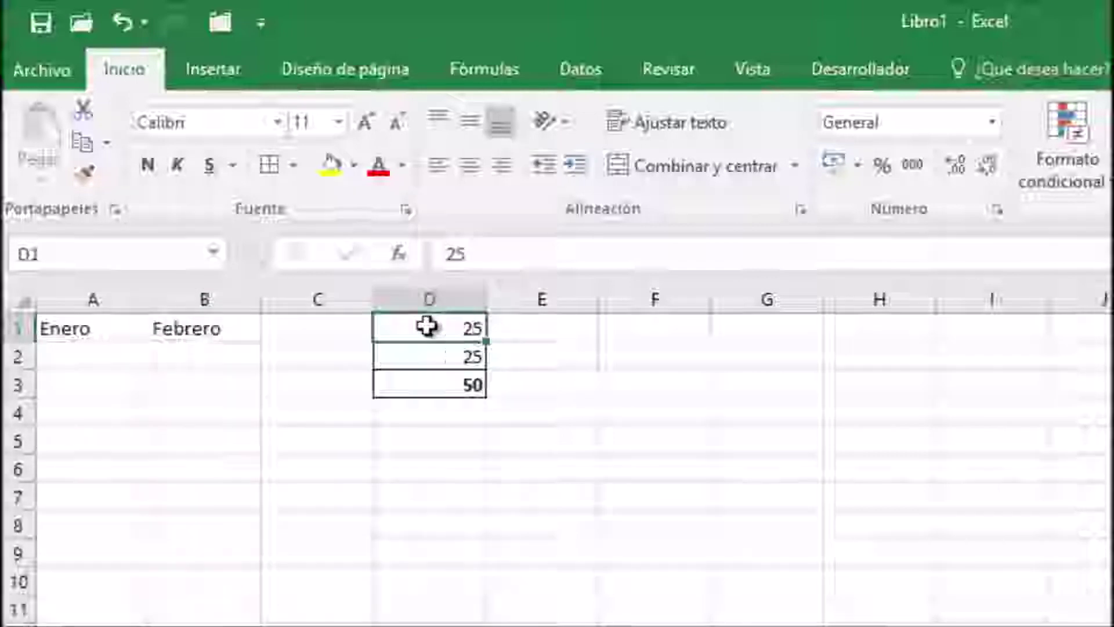
click(439, 360)
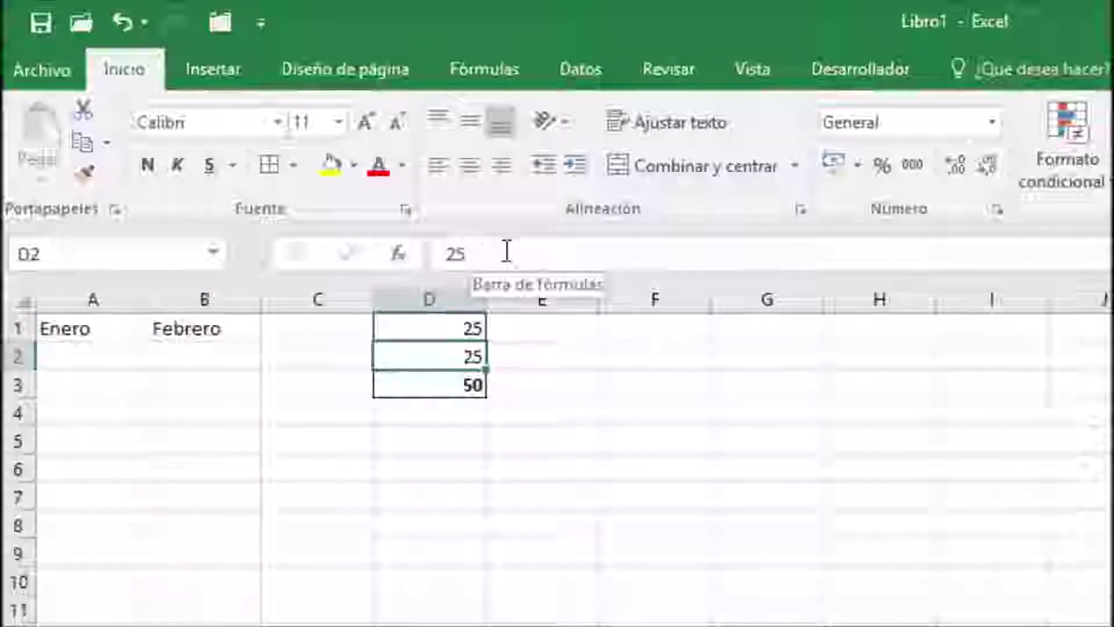
click(445, 387)
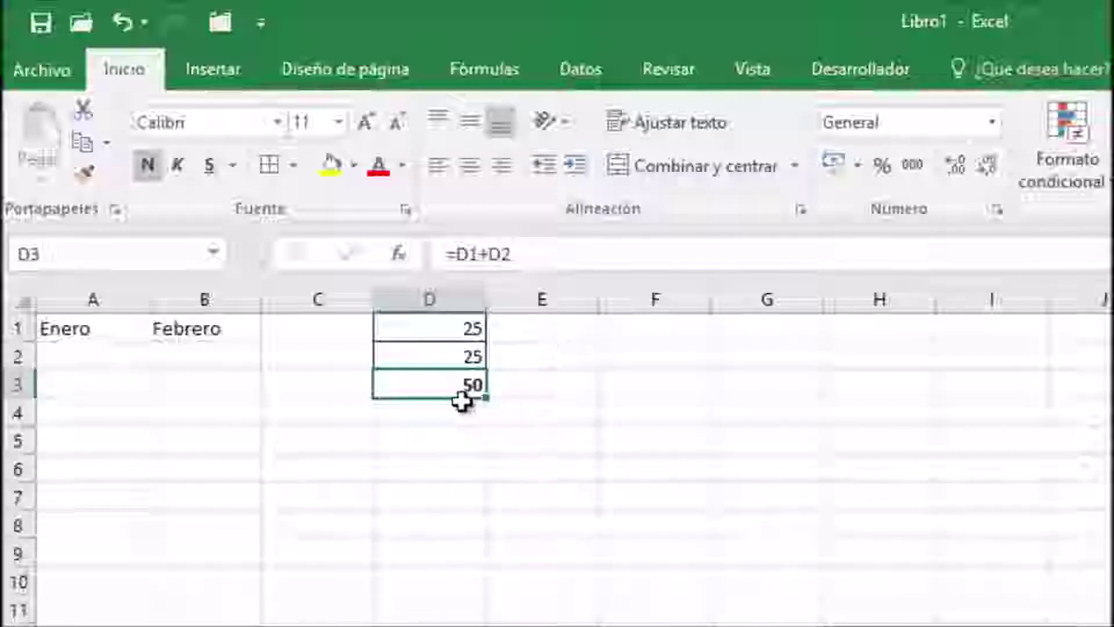
click(118, 336)
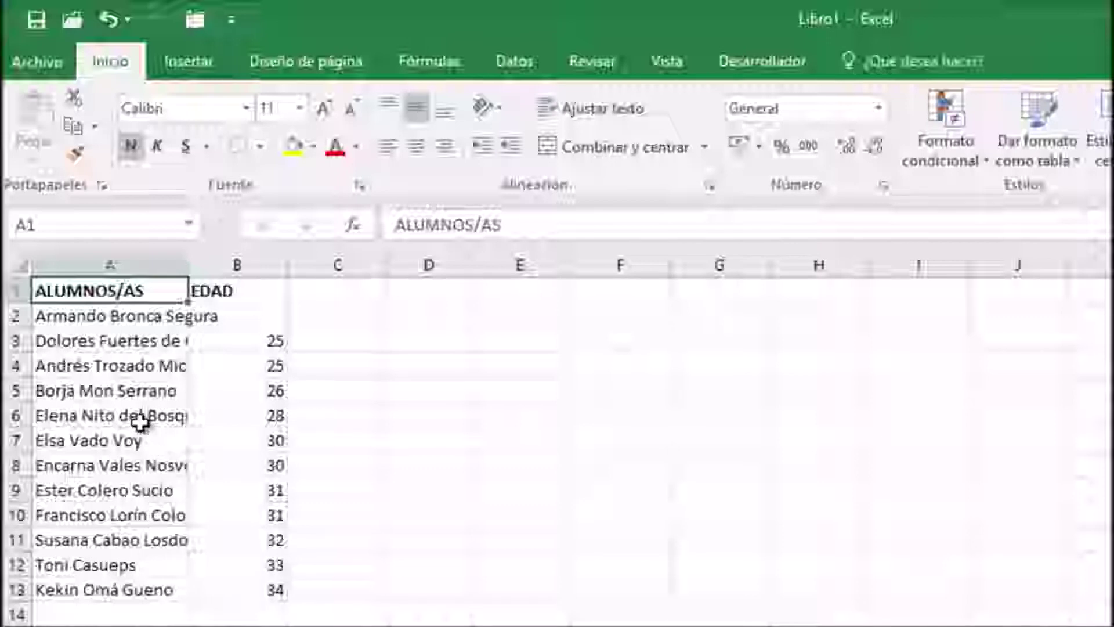
Step: Examine the full contents of the student name cells A2 to A6 and the age cells B3 to B7
click(87, 316)
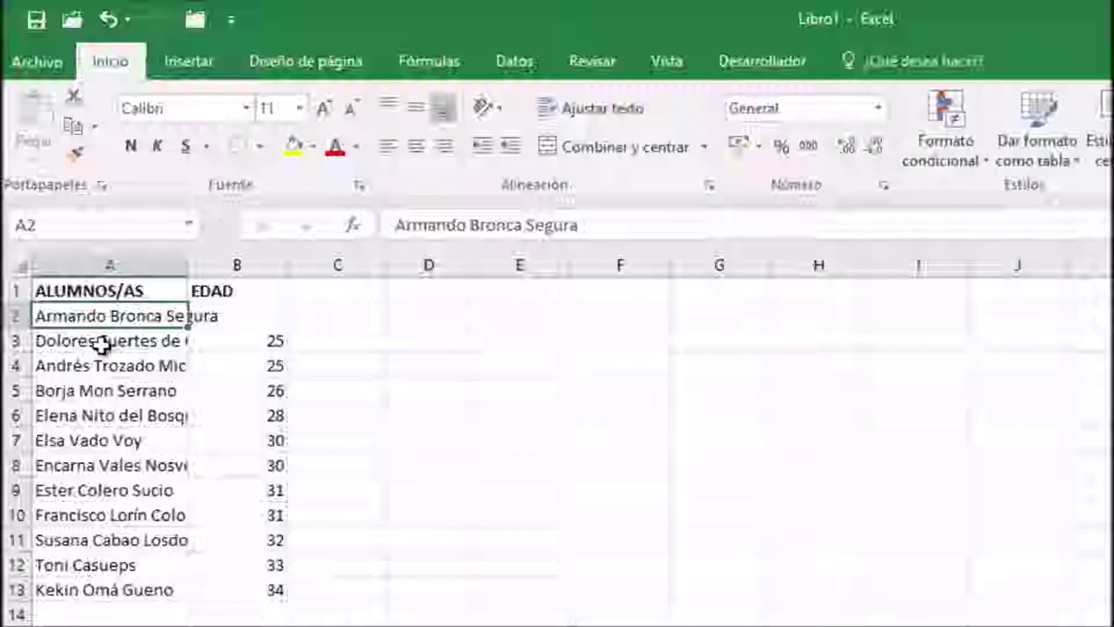
click(135, 341)
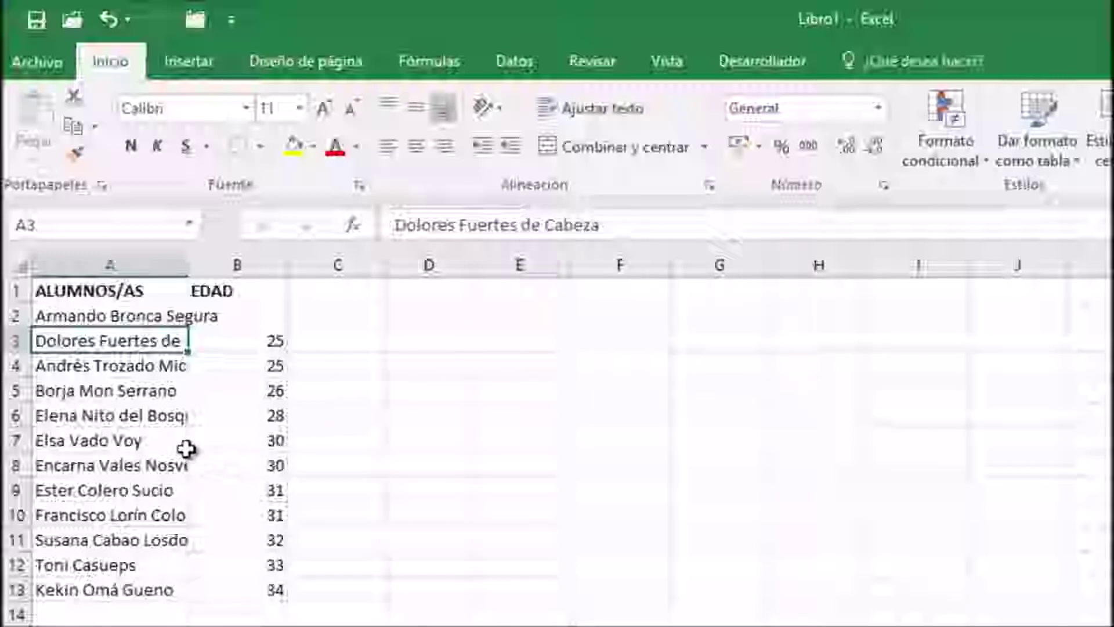
click(127, 365)
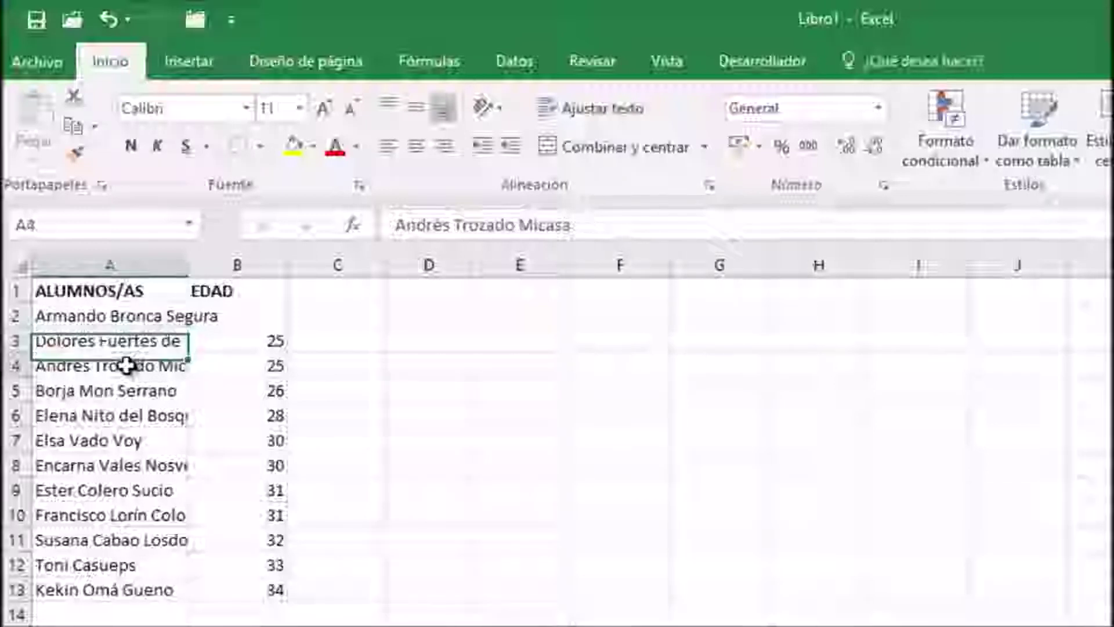
click(122, 388)
click(114, 417)
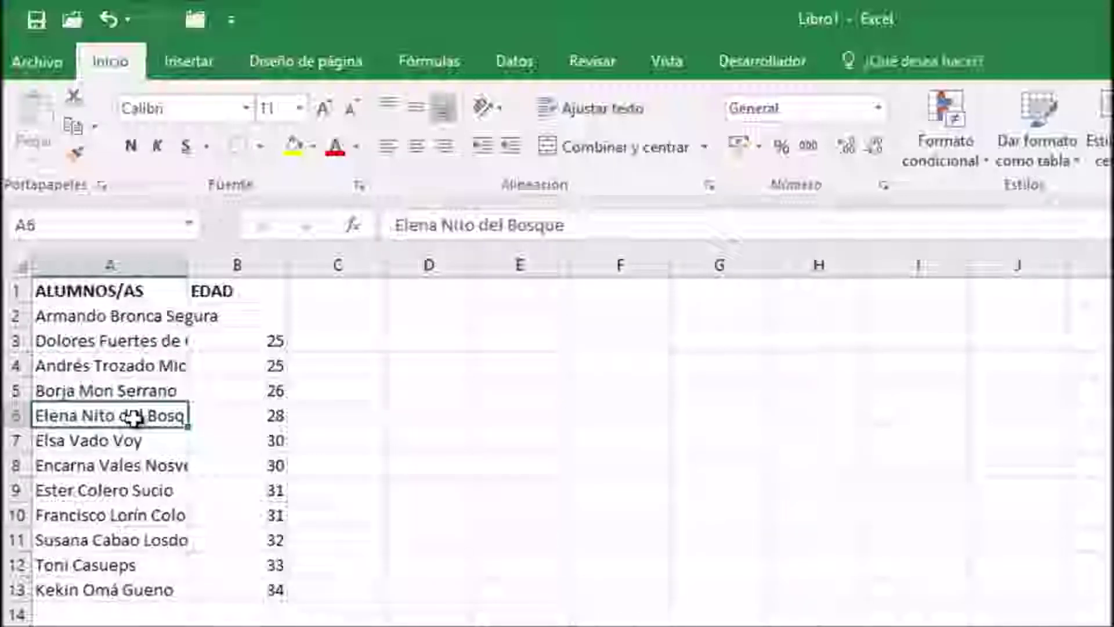
click(226, 341)
click(225, 369)
click(224, 388)
click(224, 415)
click(221, 442)
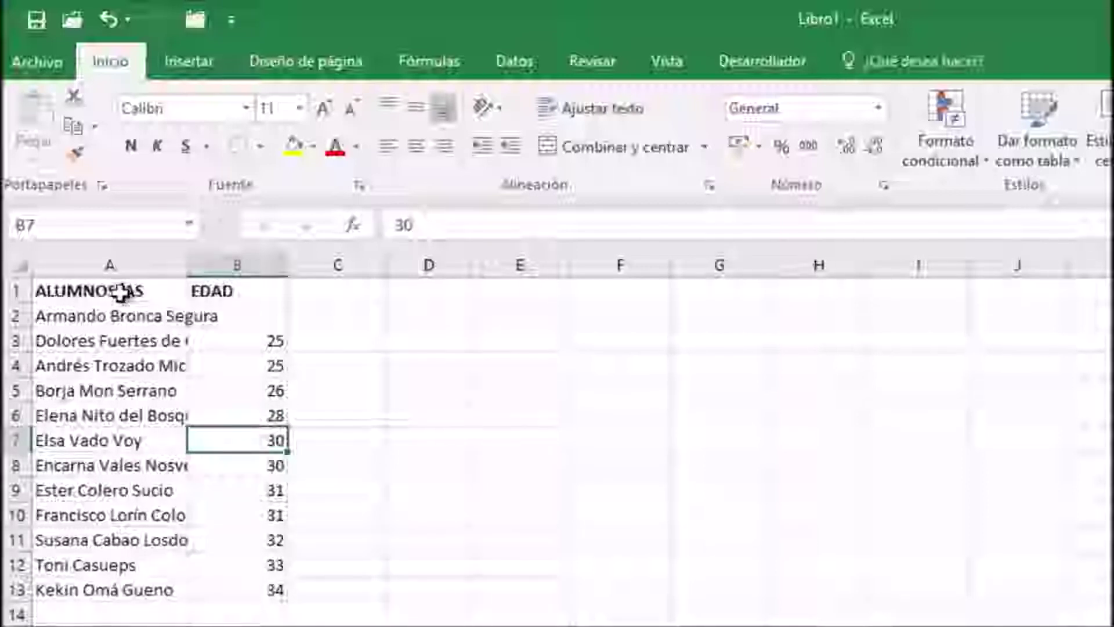
Step: Enter the age 17 in cell B2 for the first student in the list
click(114, 317)
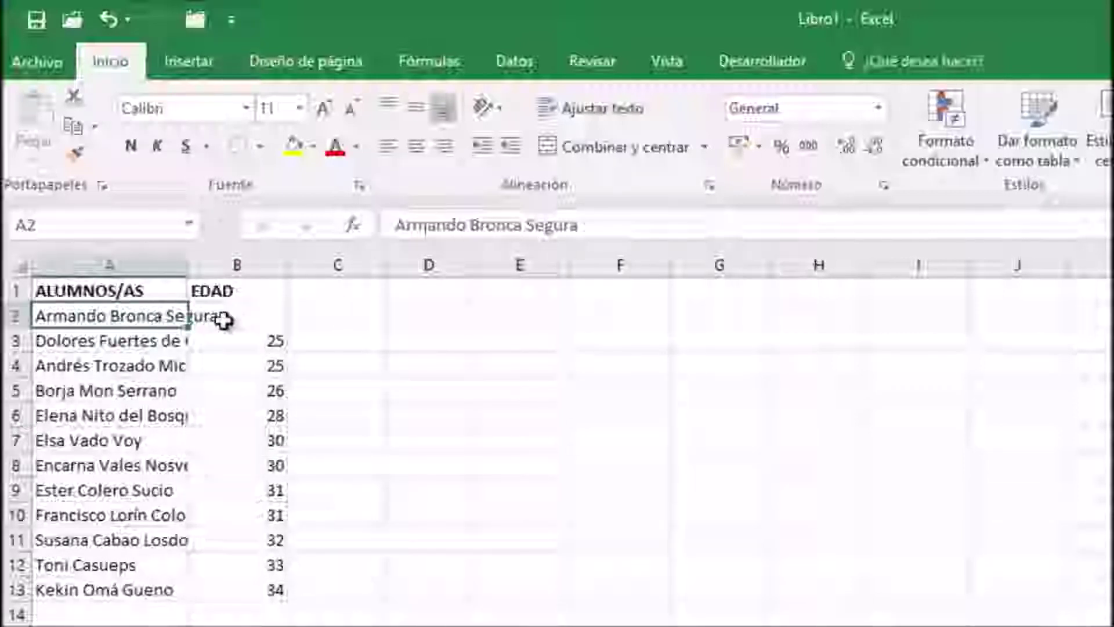
click(259, 315)
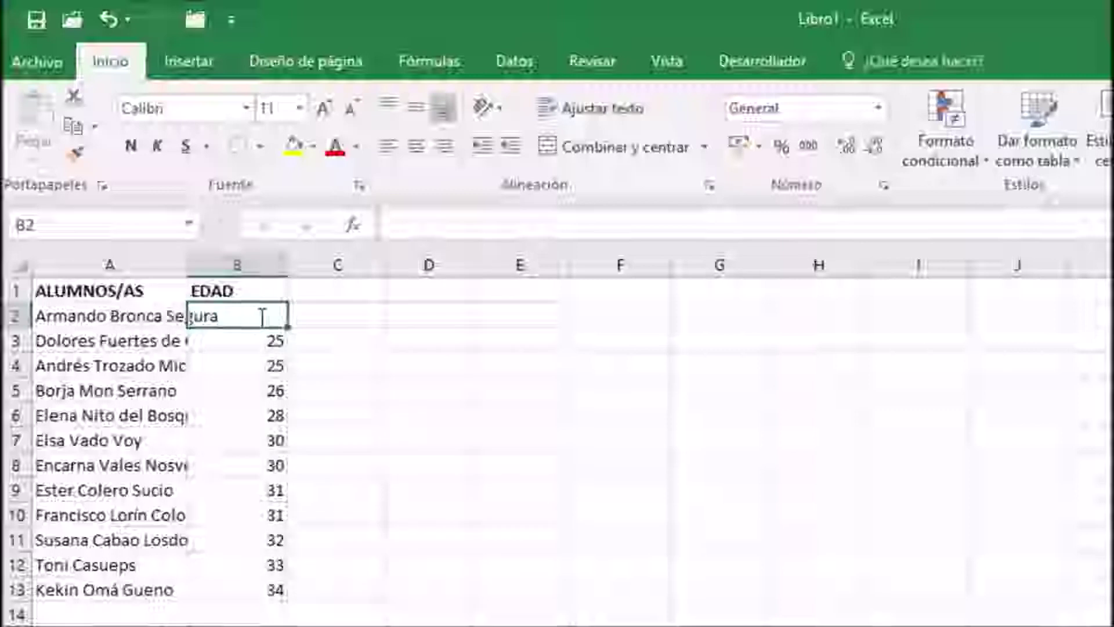
text(17)
key(Return)
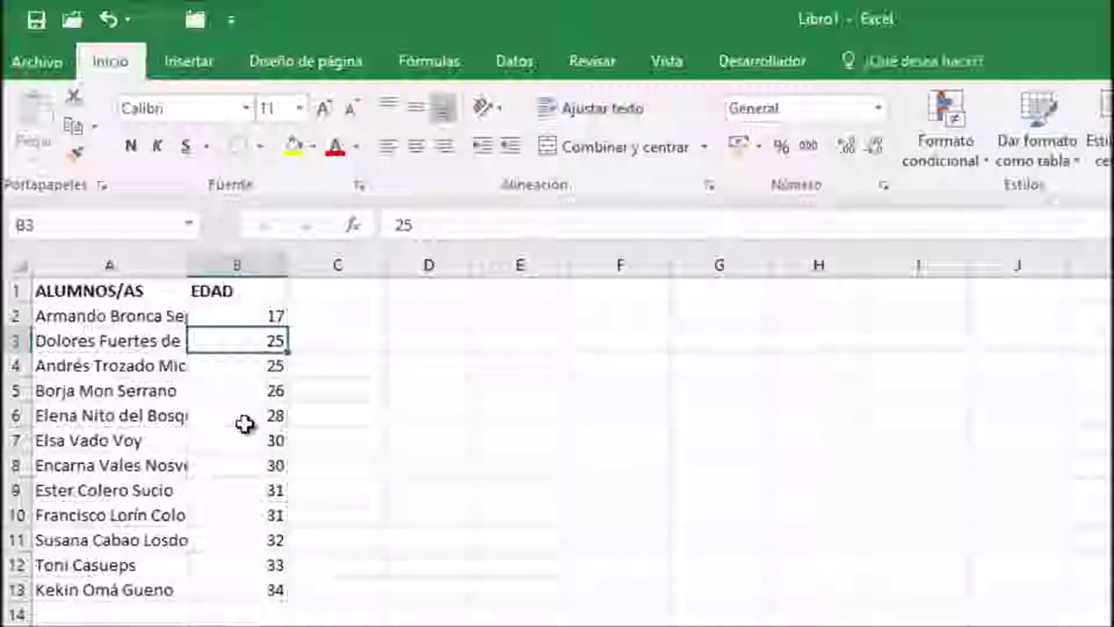
Step: Examine the full contents of the student name cells A2 and A7 and the heading cell A1
click(160, 317)
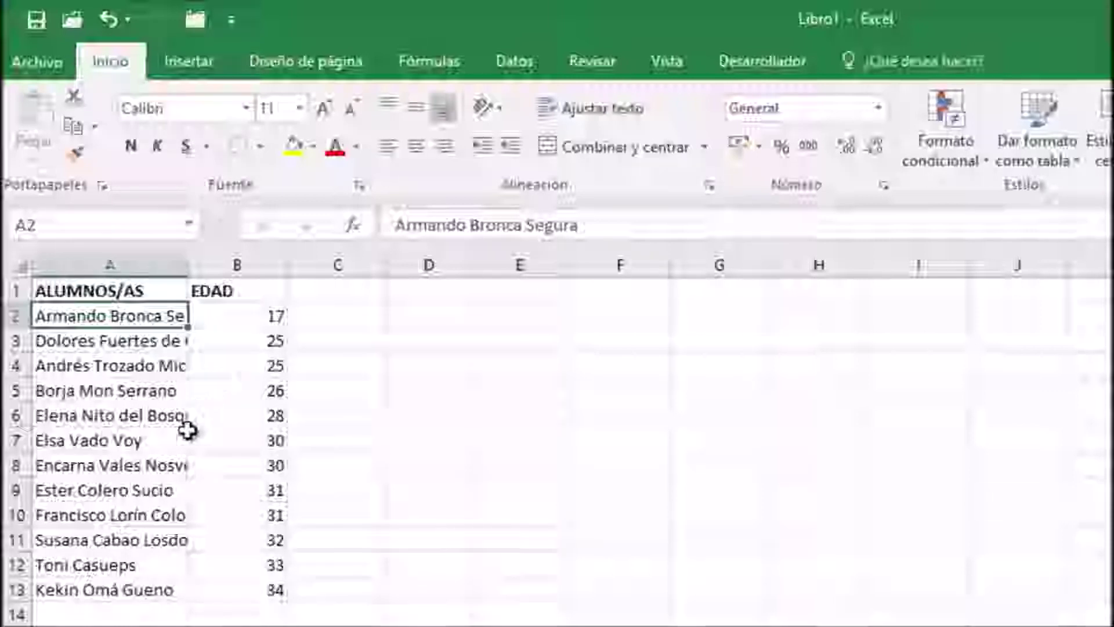
click(161, 446)
click(121, 292)
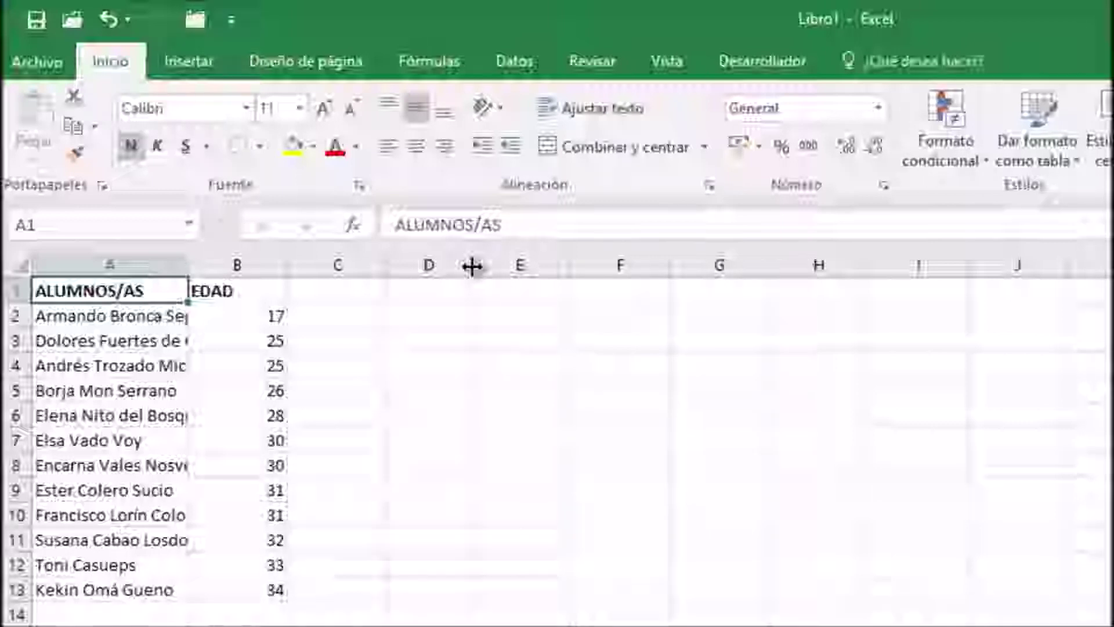
Step: Widen column D slightly and widen column A until every student name fits completely
drag(472, 266, 471, 266)
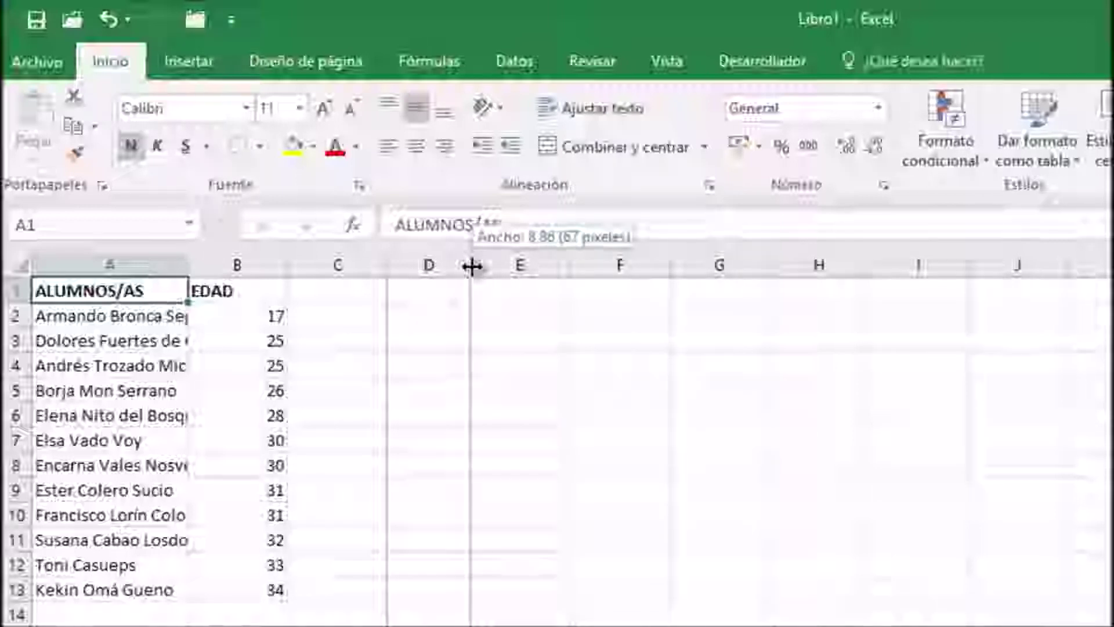
mouse_move(472, 266)
mouse_down()
mouse_move(570, 271)
mouse_move(478, 269)
mouse_up()
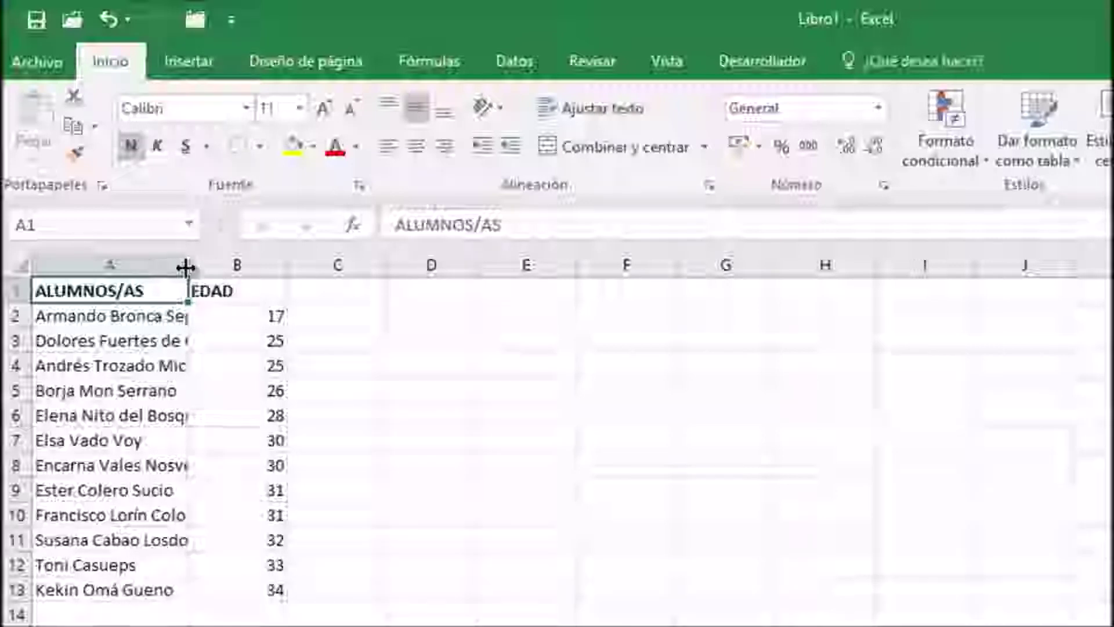
drag(186, 267, 185, 267)
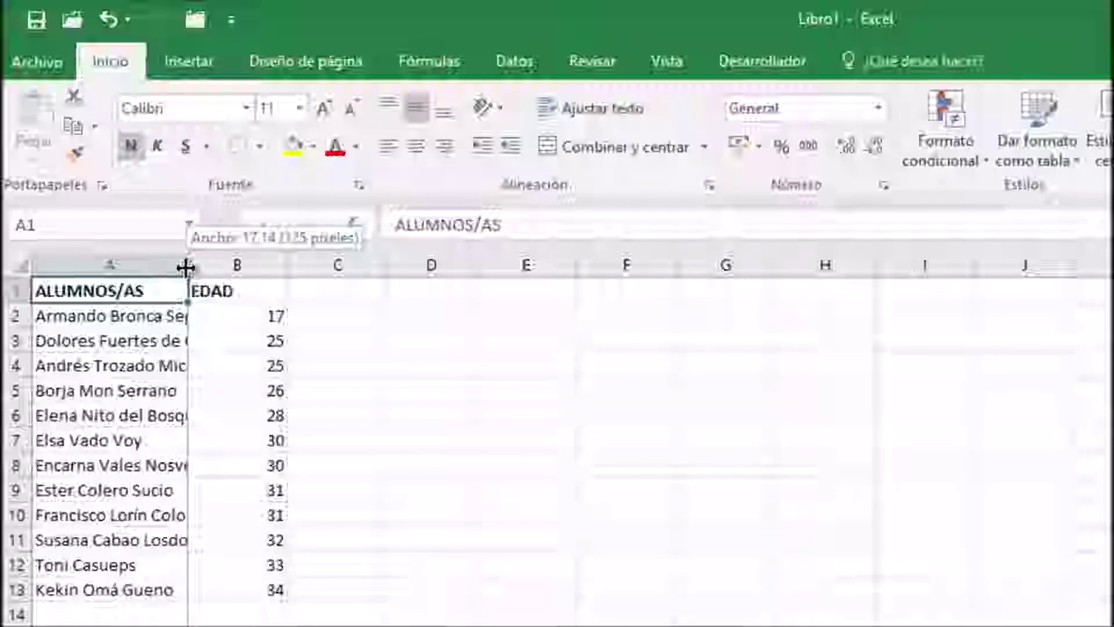
drag(185, 267, 218, 269)
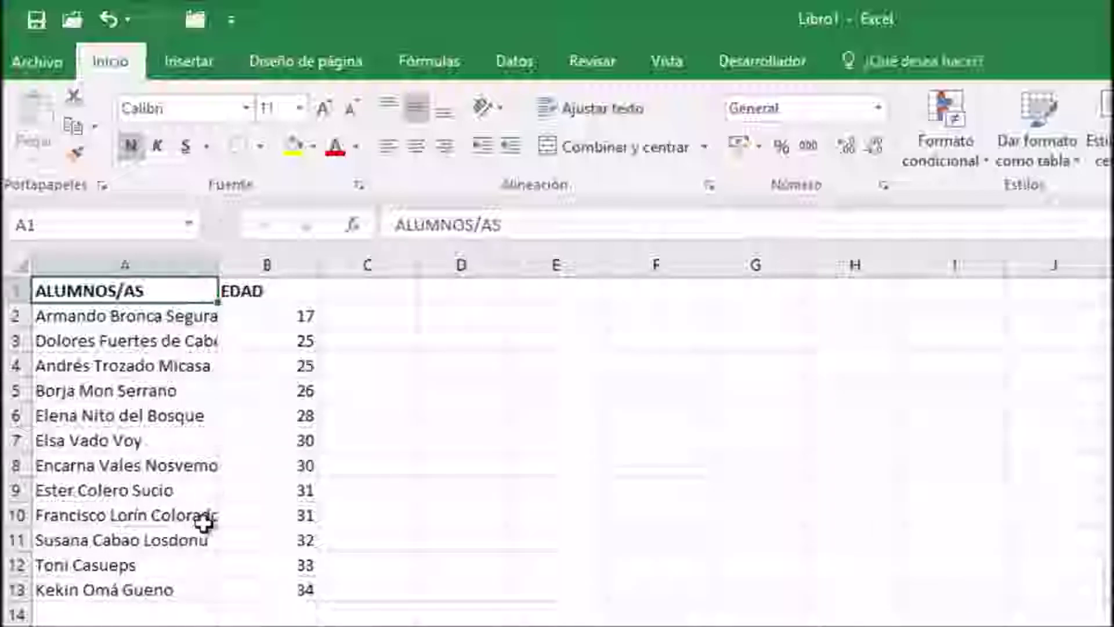
drag(219, 266, 278, 269)
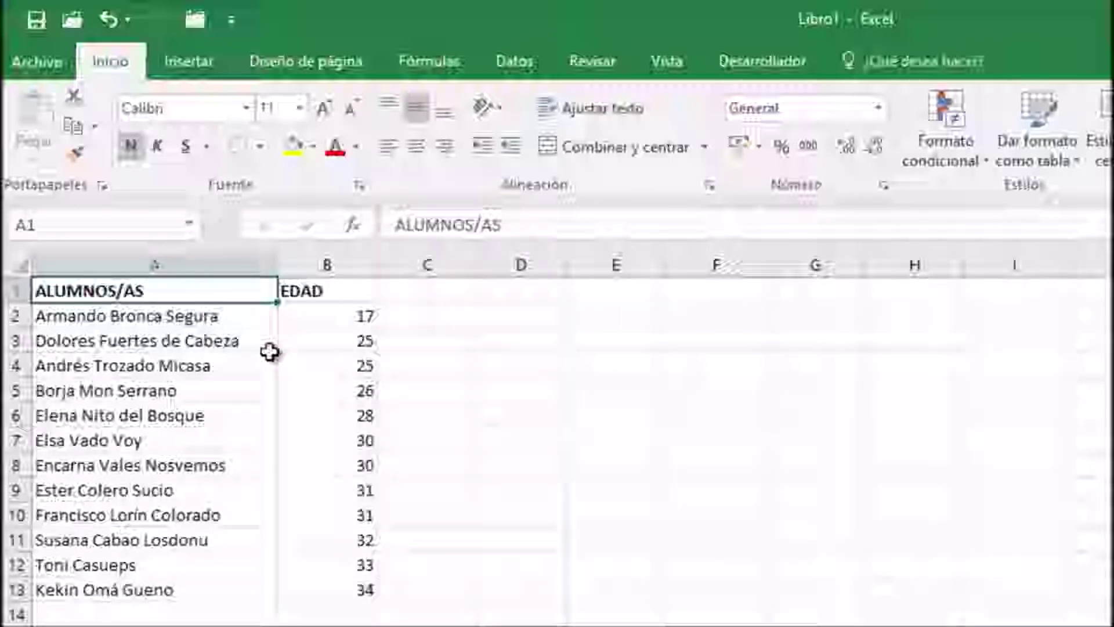
Step: Narrow column A until the names are cut off, and autofit its width to the longest entry
drag(276, 258, 165, 259)
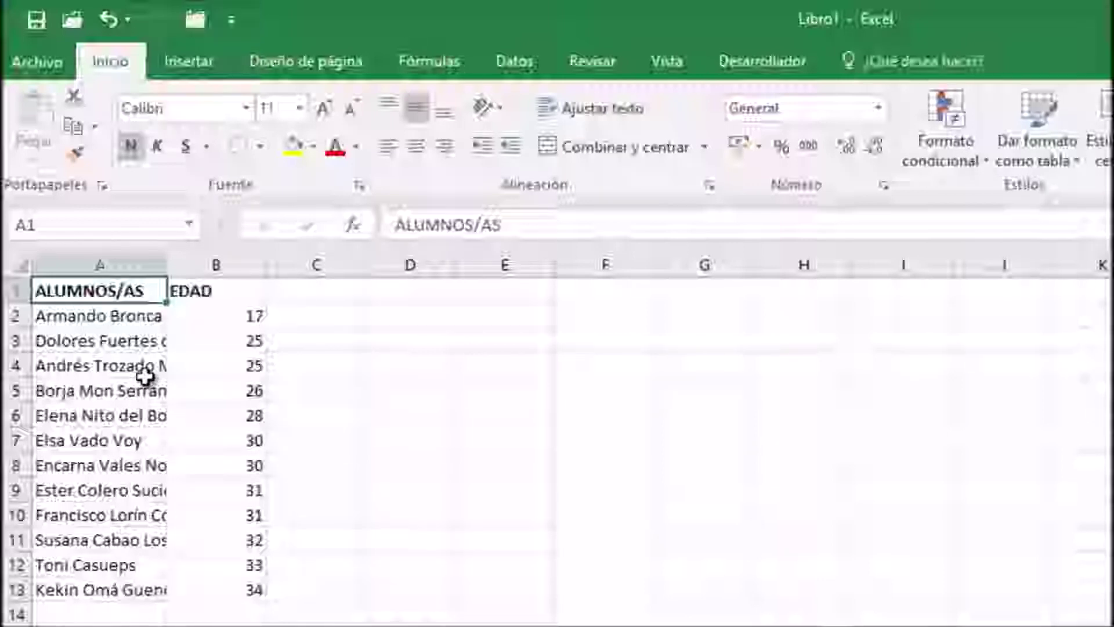
double_click(168, 263)
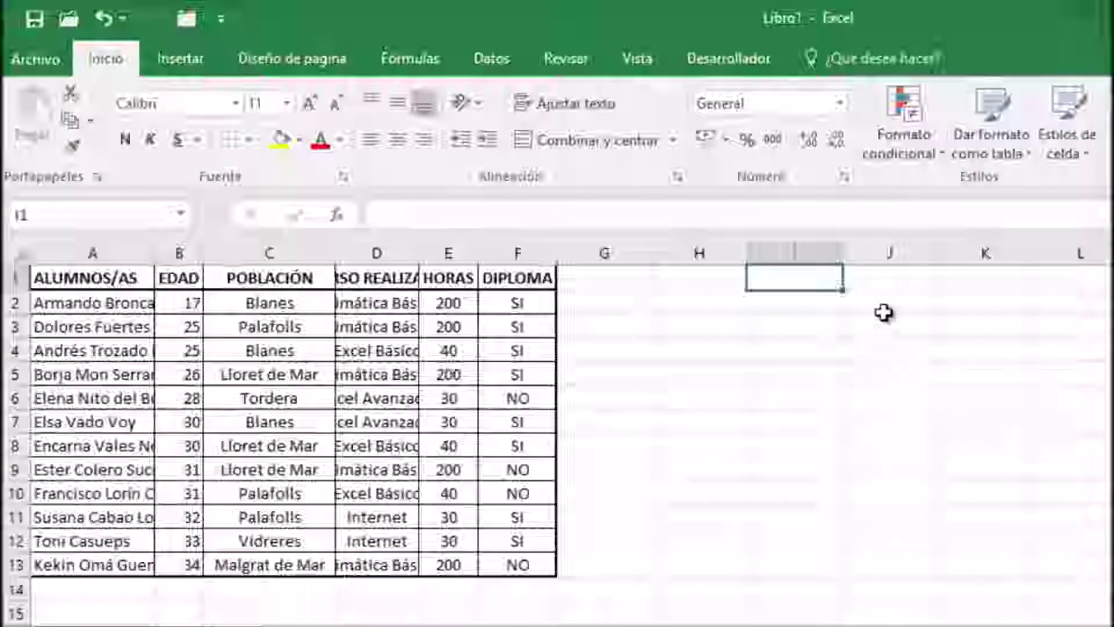
Step: Check the width of empty column J in characters and pixels at its header border
click(774, 248)
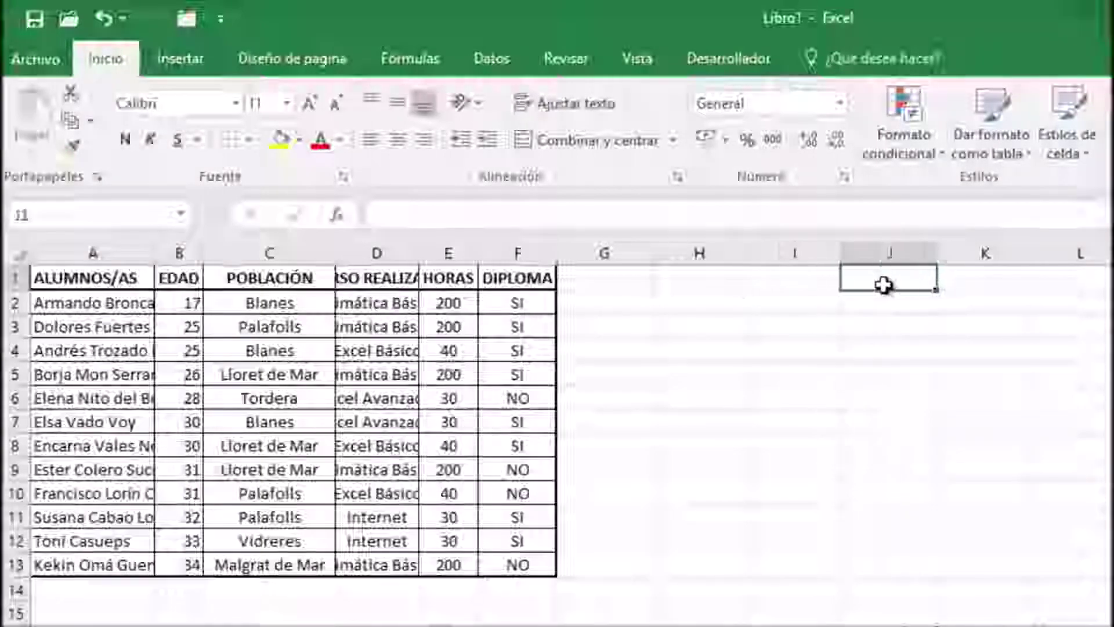
click(895, 445)
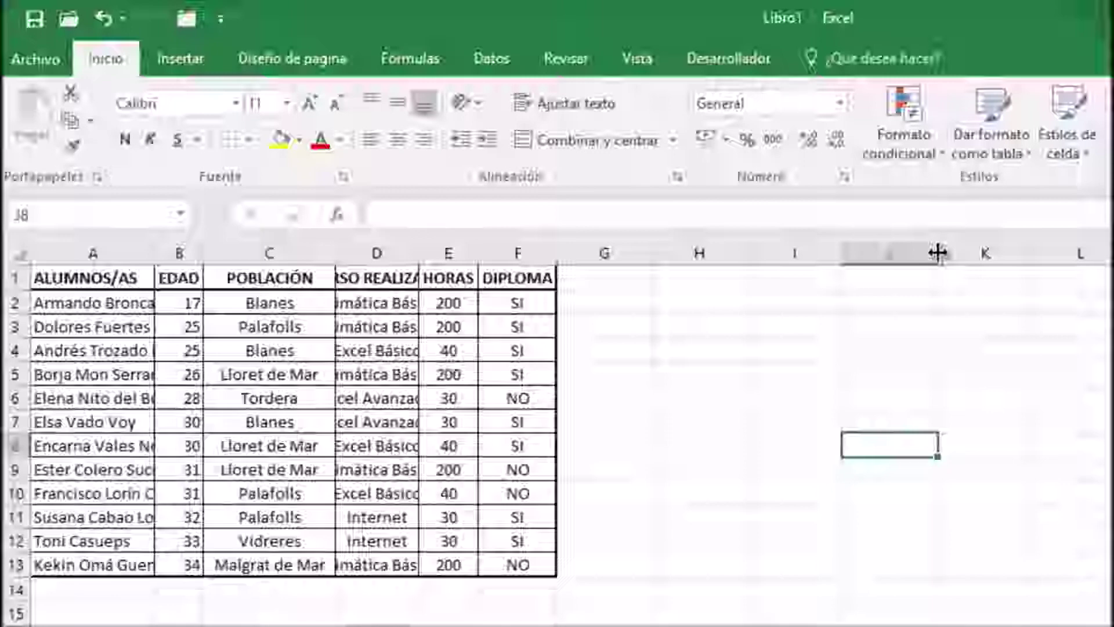
drag(938, 253, 938, 253)
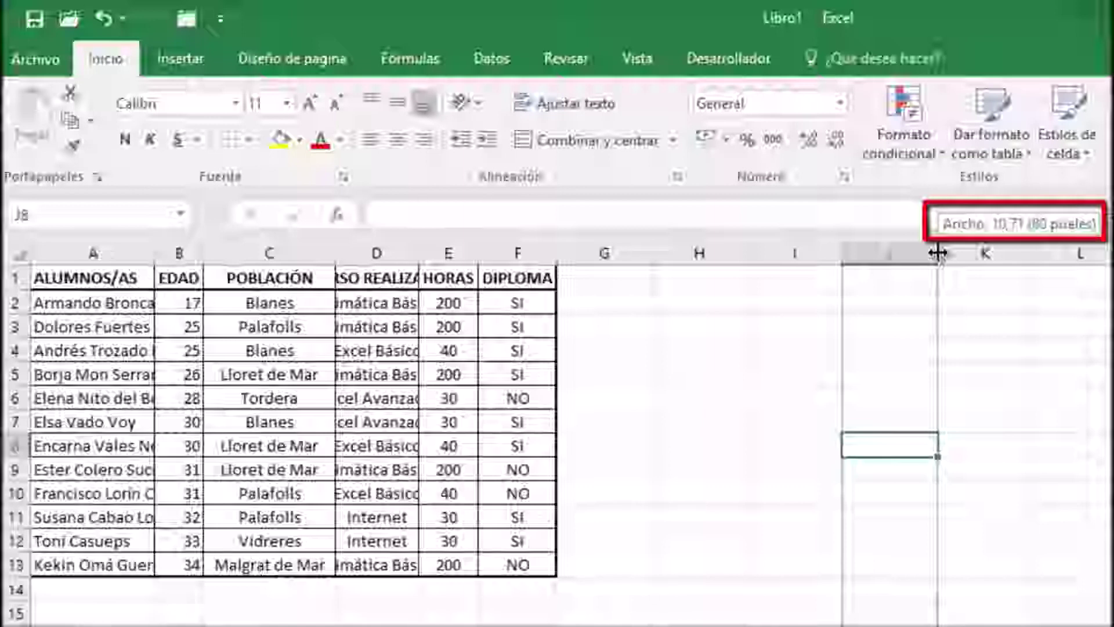
drag(938, 253, 938, 253)
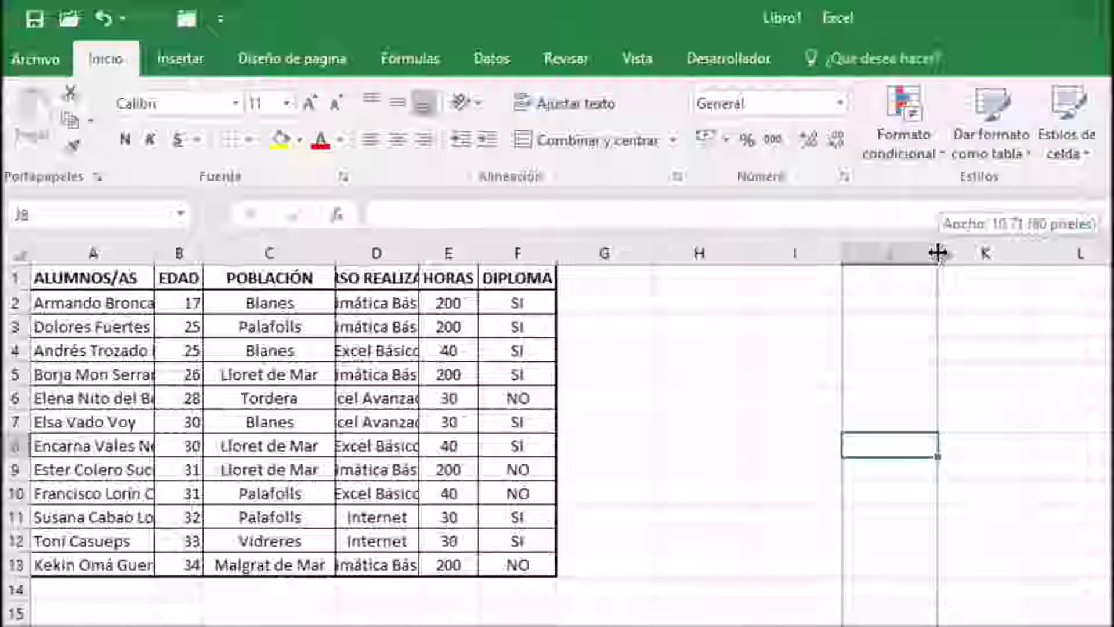
drag(939, 253, 939, 252)
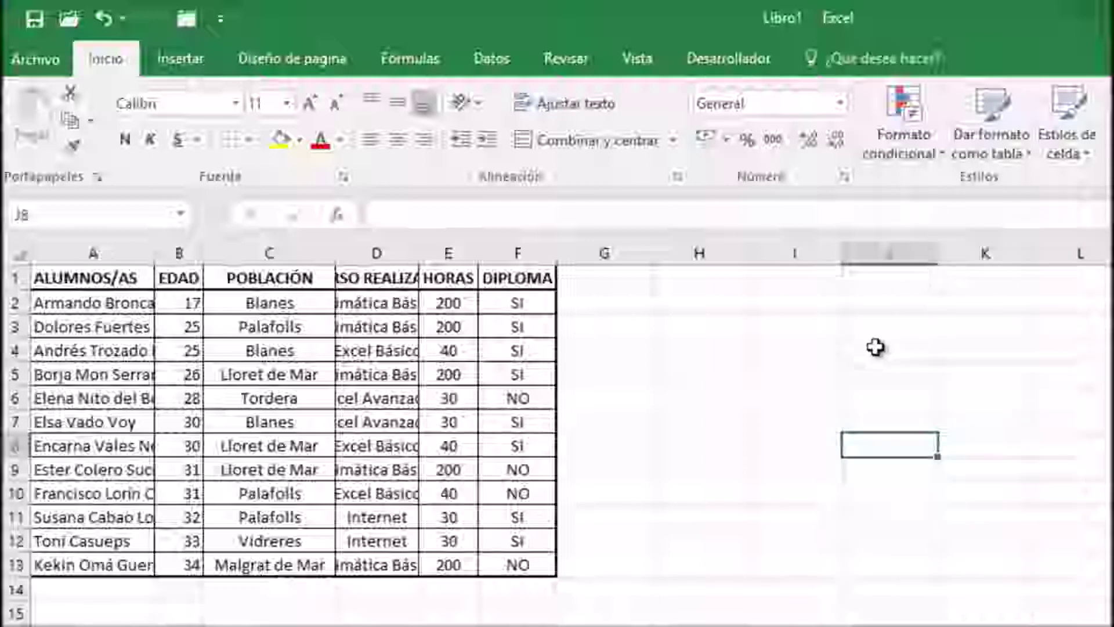
click(774, 282)
Step: Widen column A well beyond the student names and autofit it to its longest entry
click(93, 250)
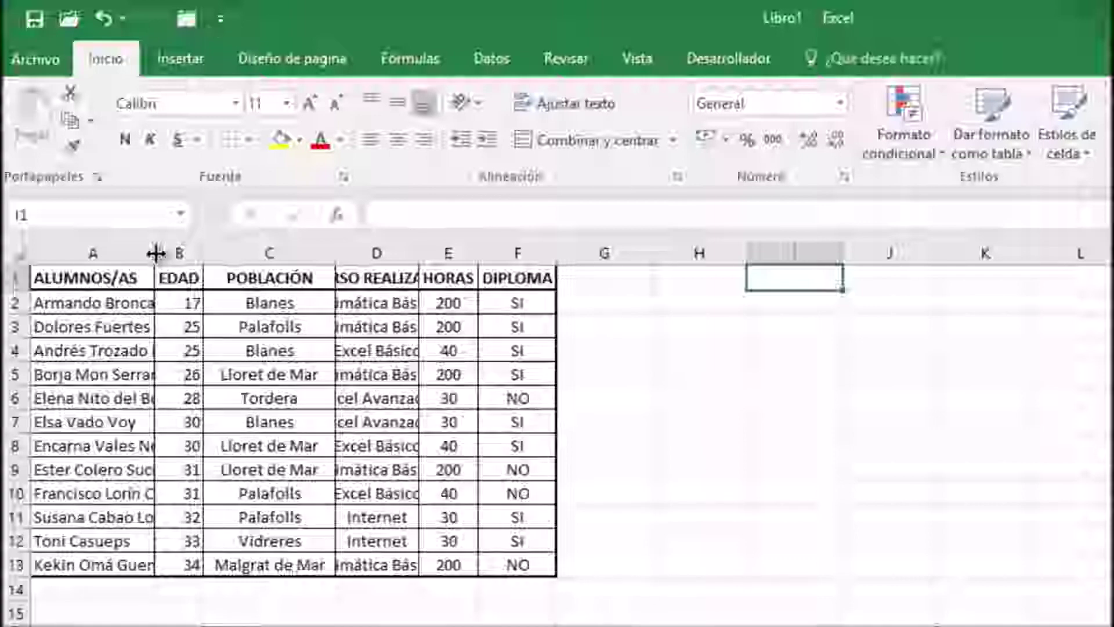
drag(156, 253, 336, 257)
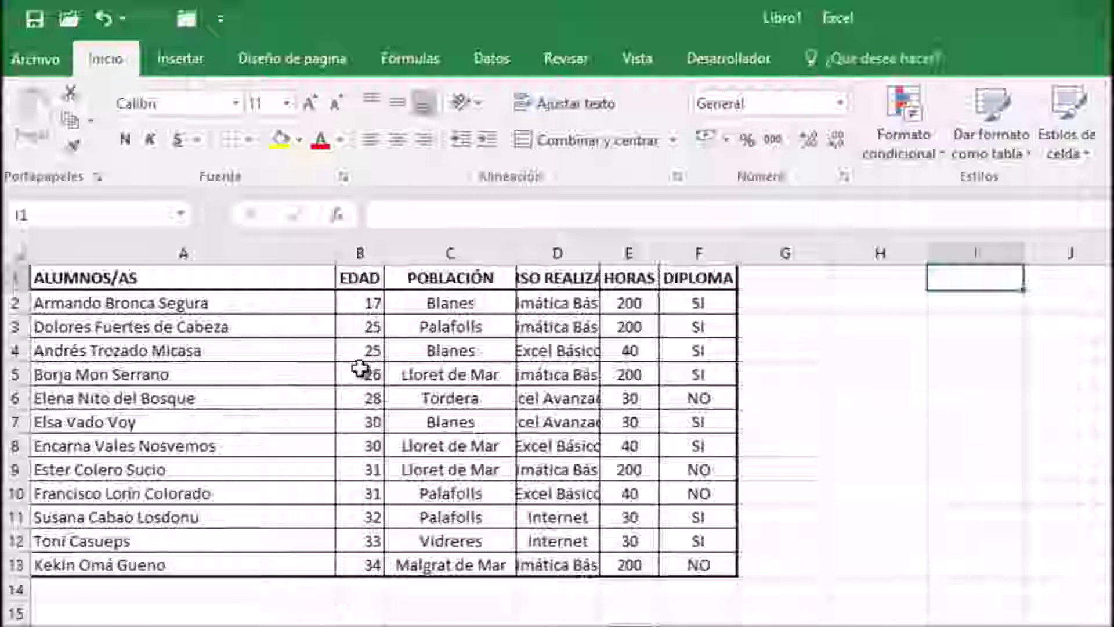
double_click(335, 250)
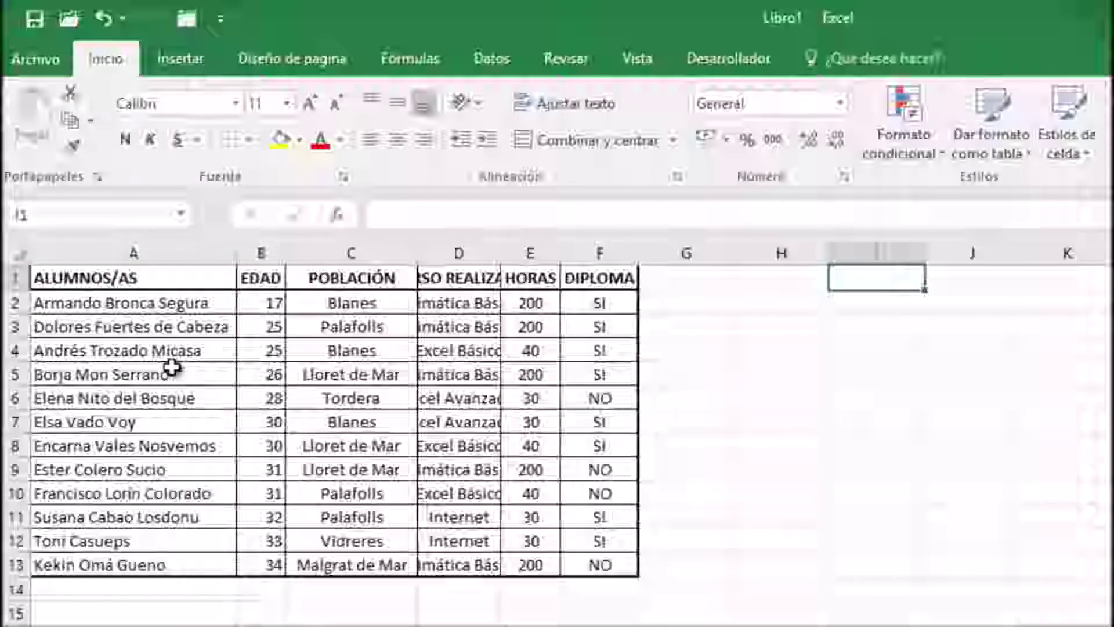
Step: Narrow column A by its header border, select the whole column, and set its column width to exactly 20
drag(236, 252, 164, 256)
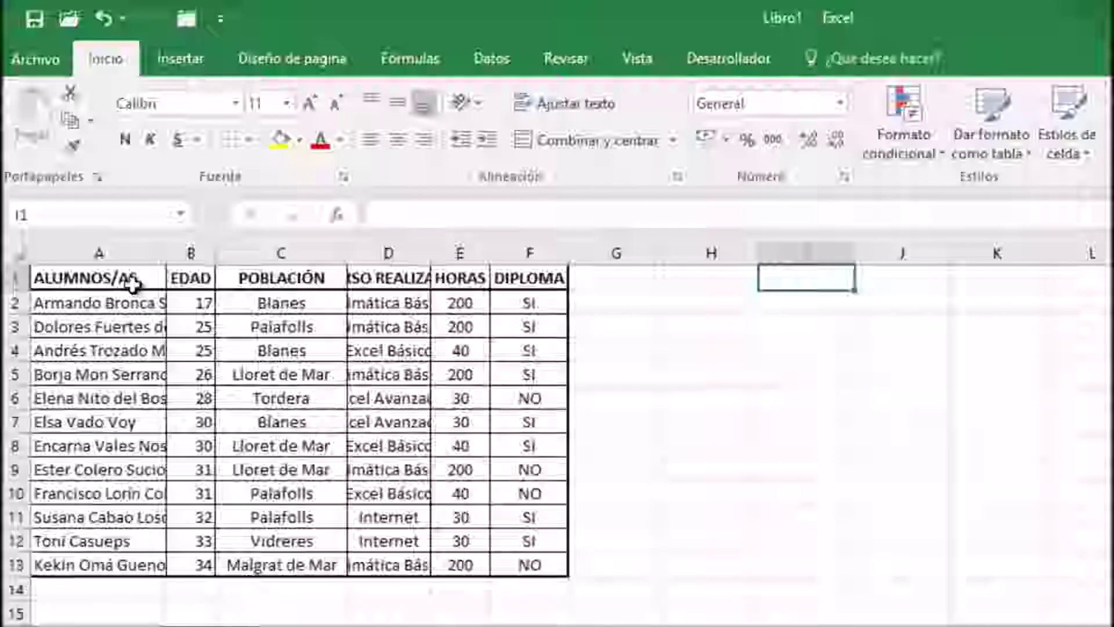
click(133, 255)
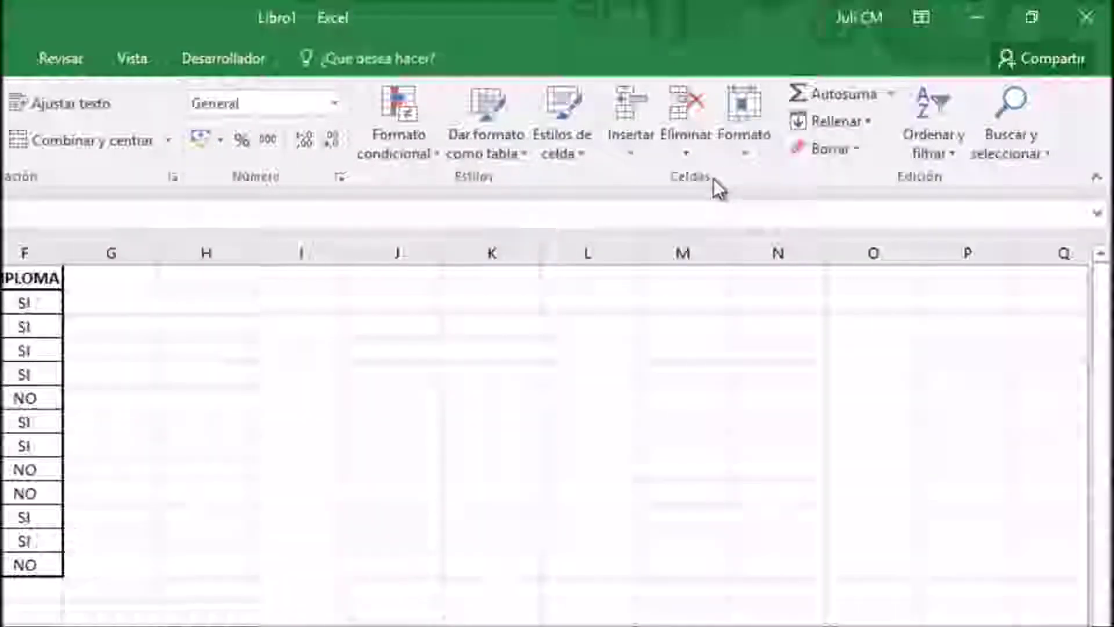
click(748, 149)
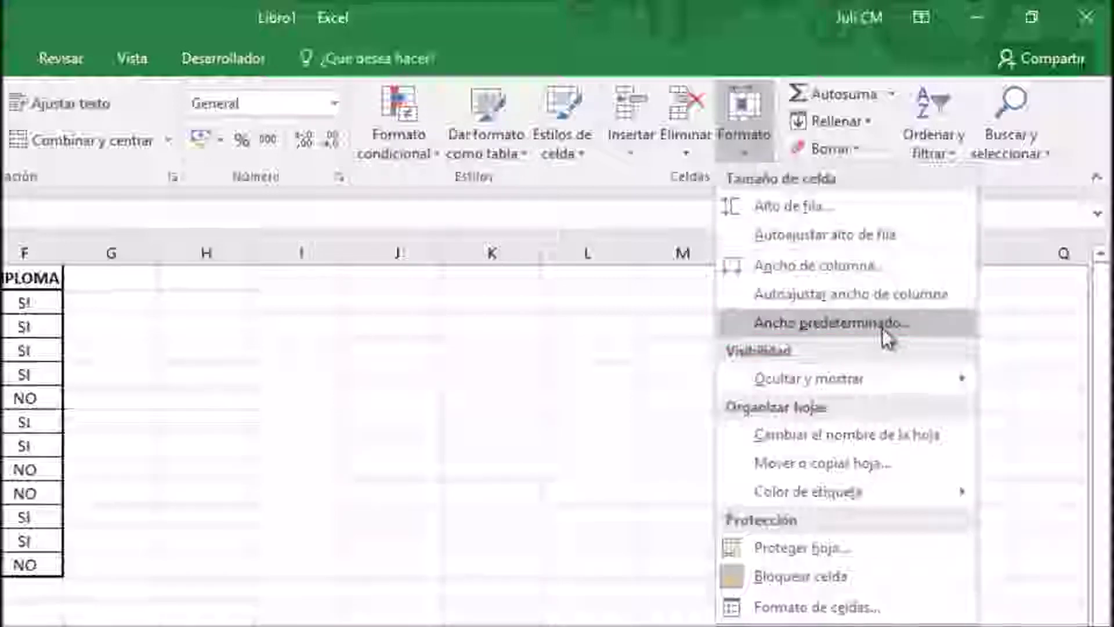
click(854, 270)
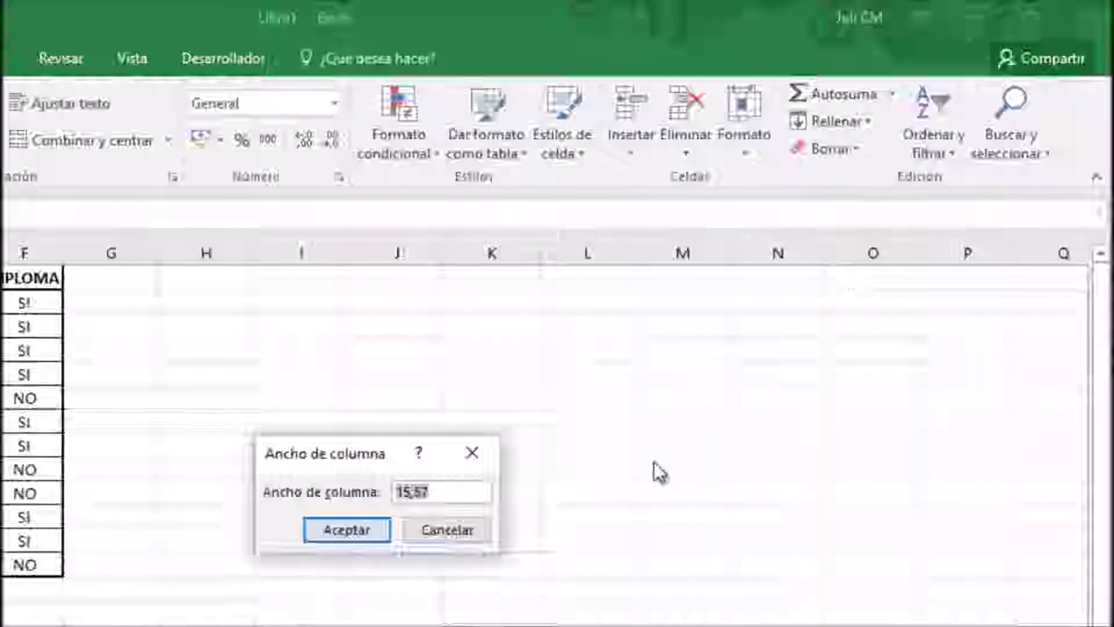
drag(381, 458, 323, 354)
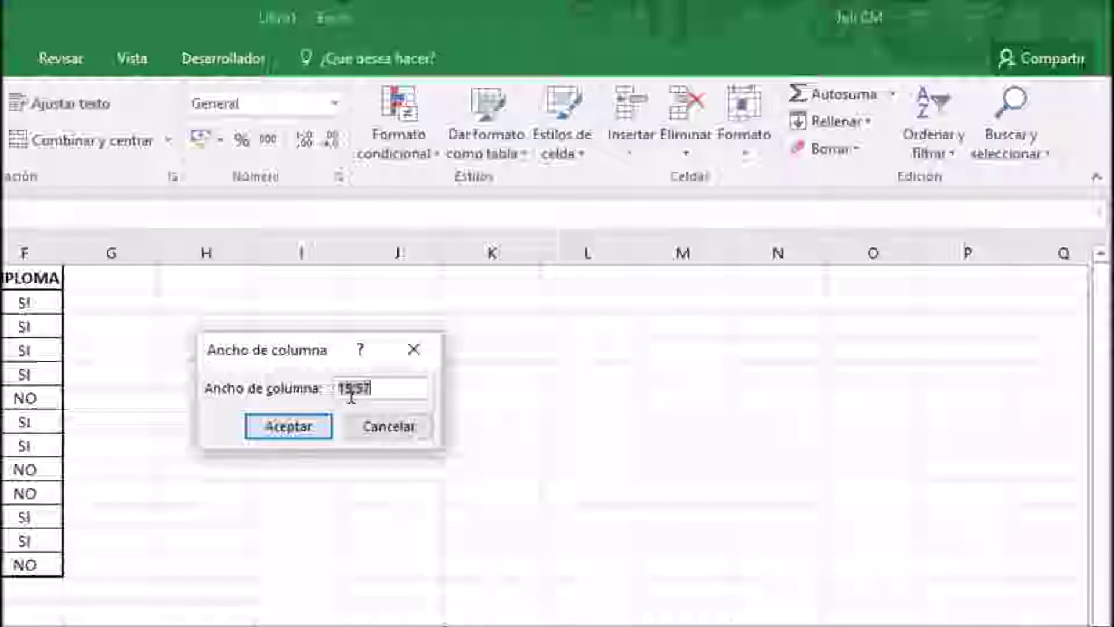
click(385, 390)
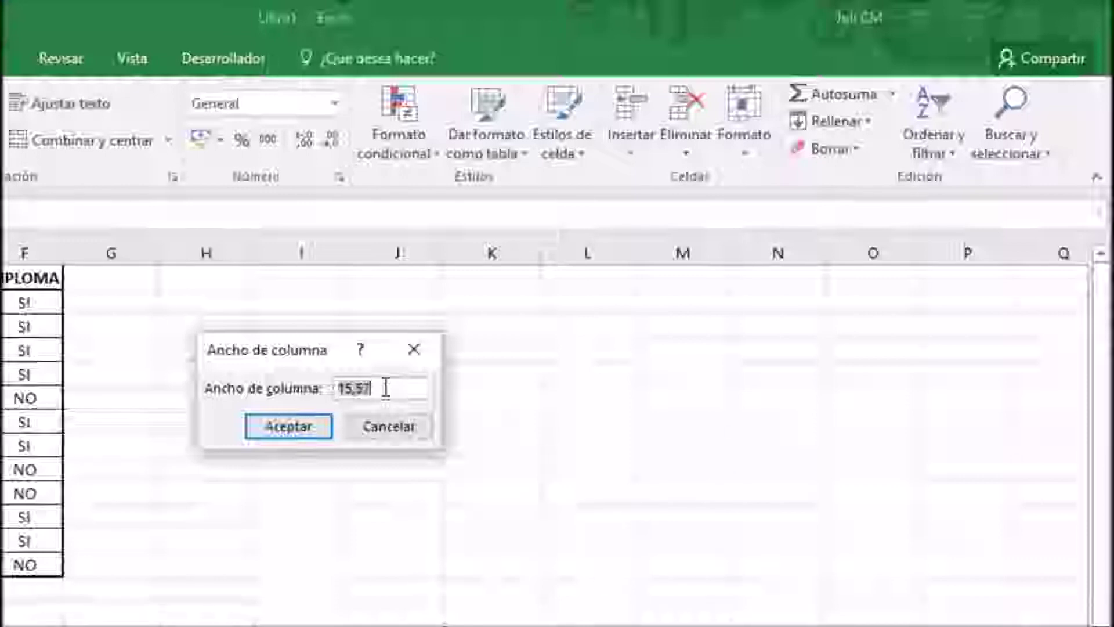
drag(325, 388, 287, 386)
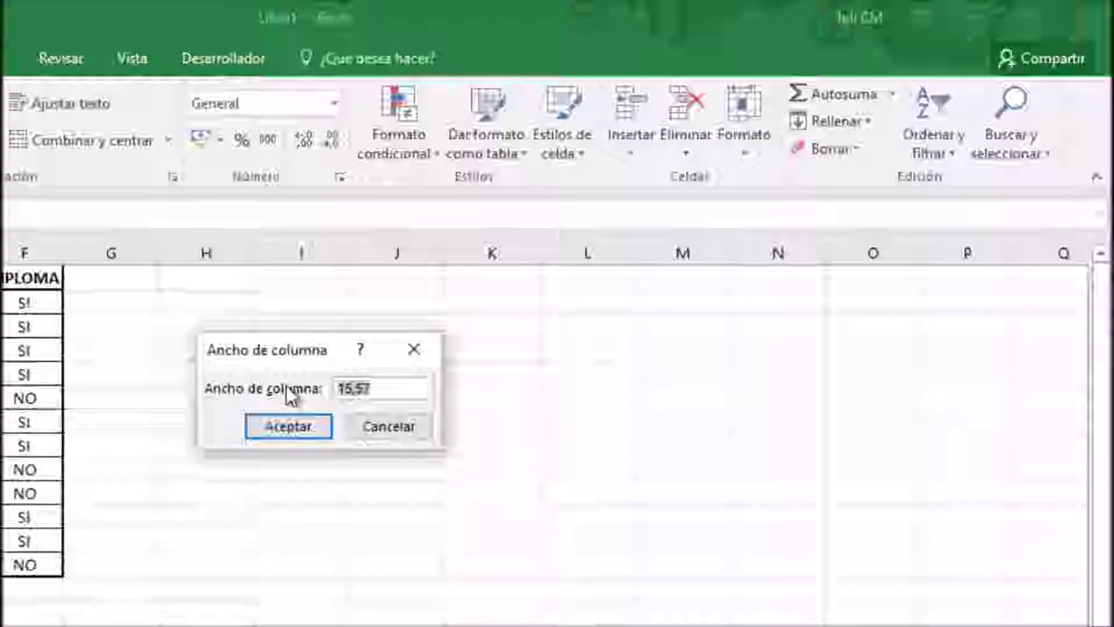
text(20)
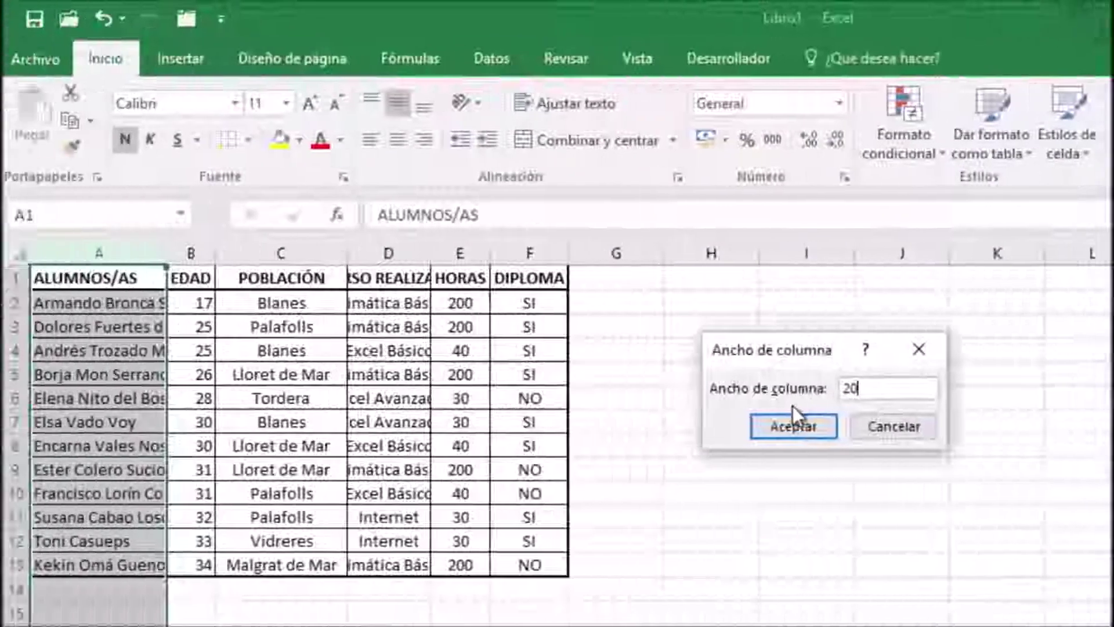
click(806, 428)
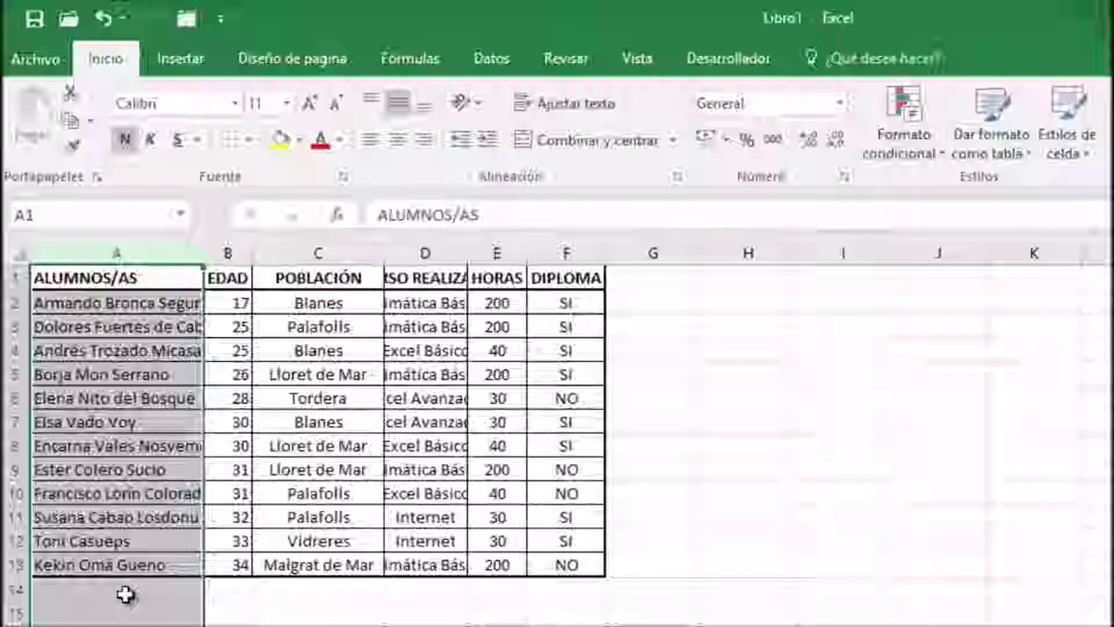
Step: Set the width of the selected column A to 30 and select cell A1
click(1102, 148)
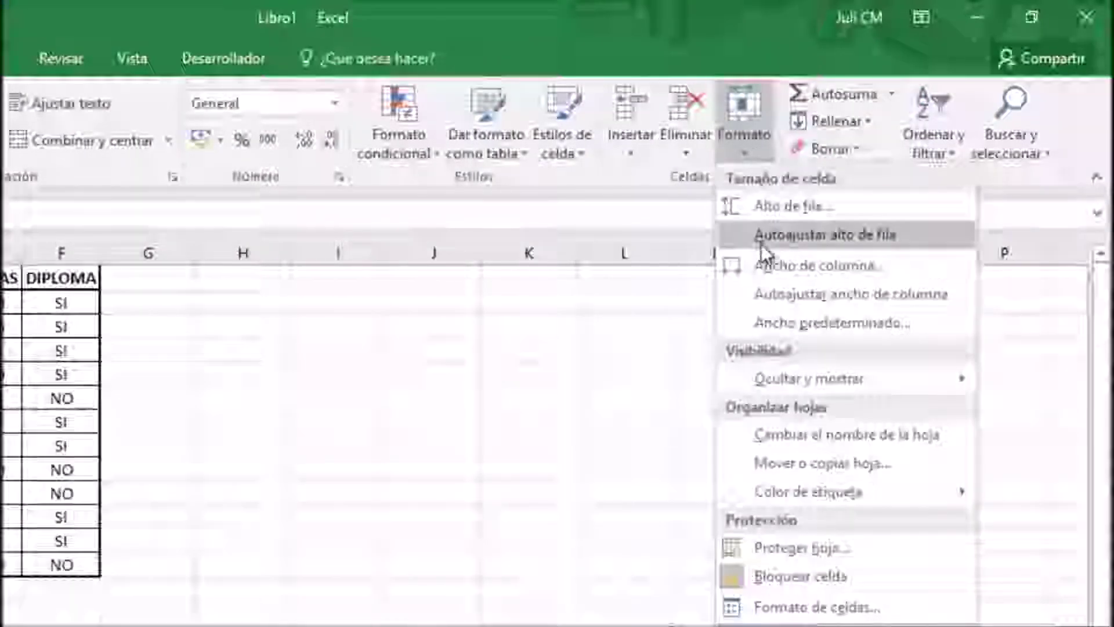
click(764, 270)
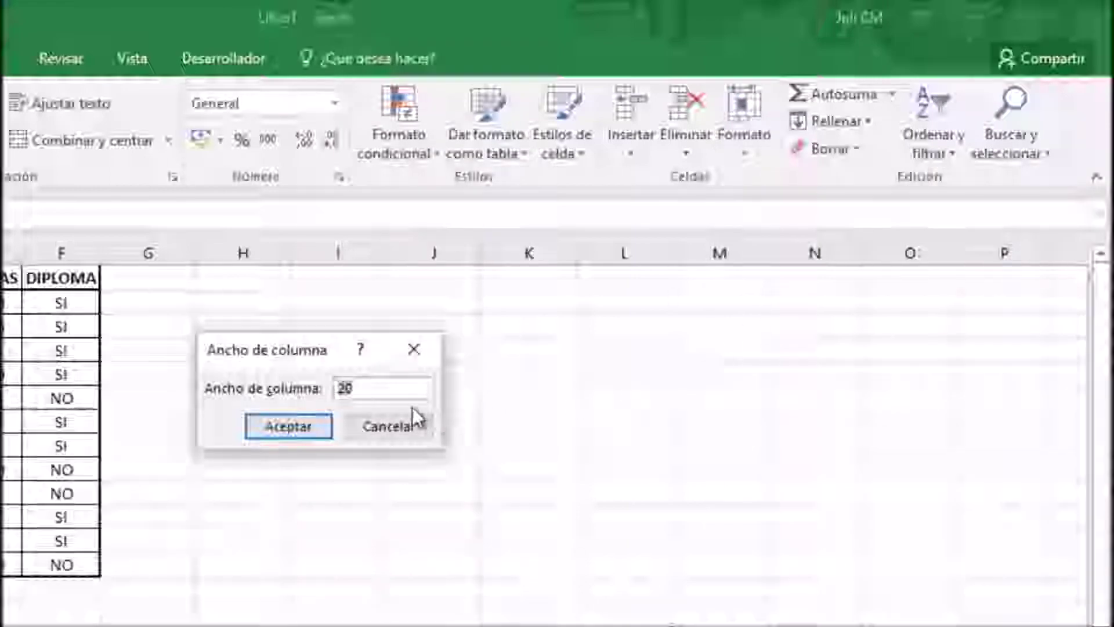
text(3)
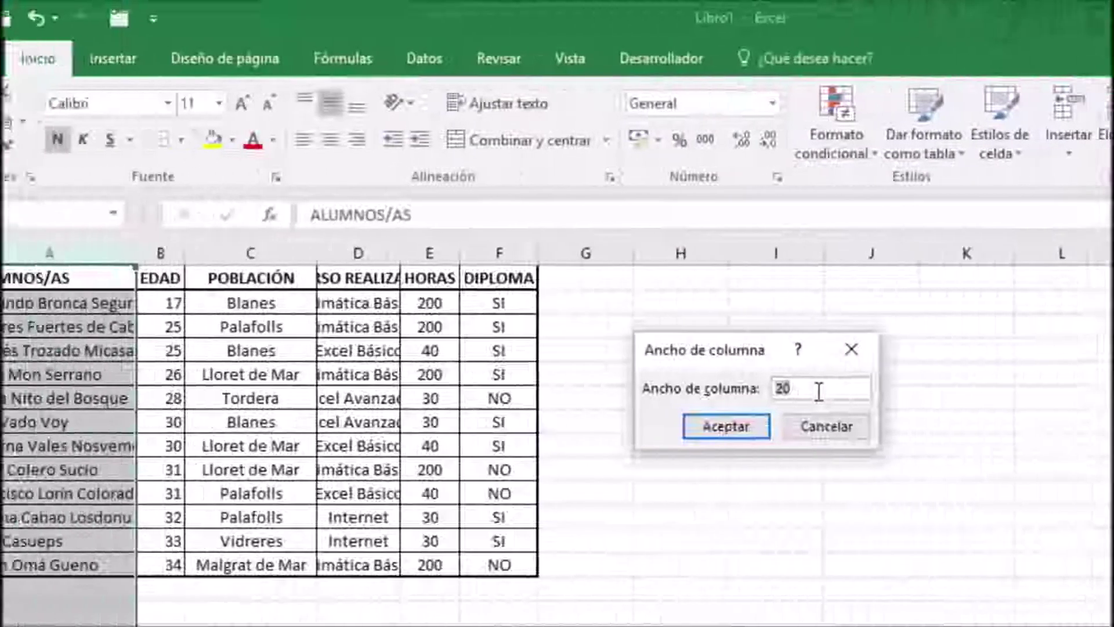
text(0)
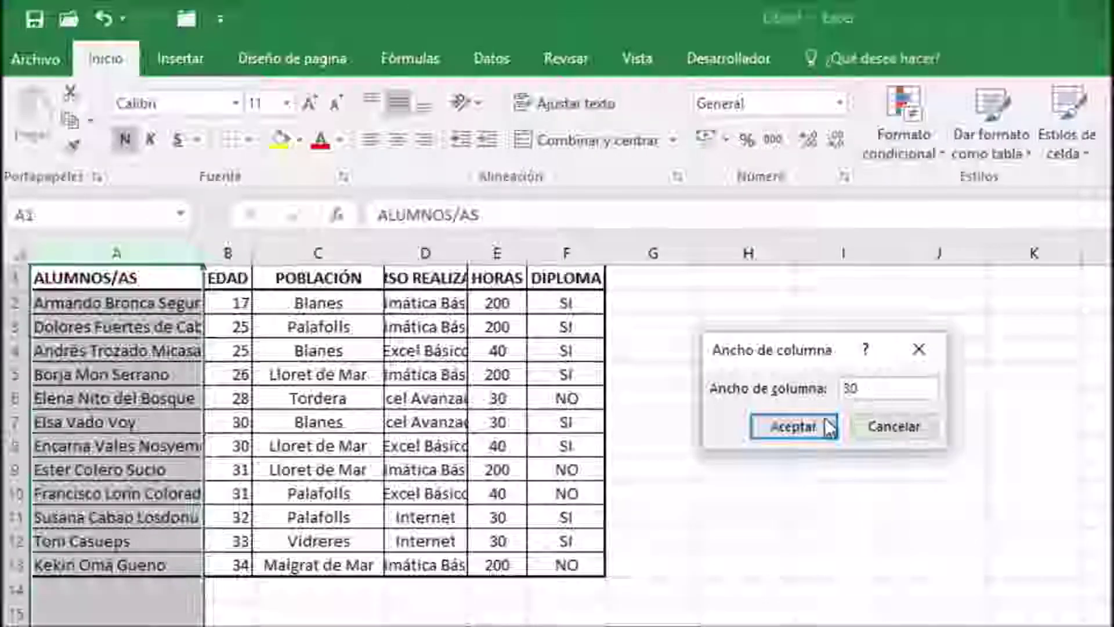
click(793, 427)
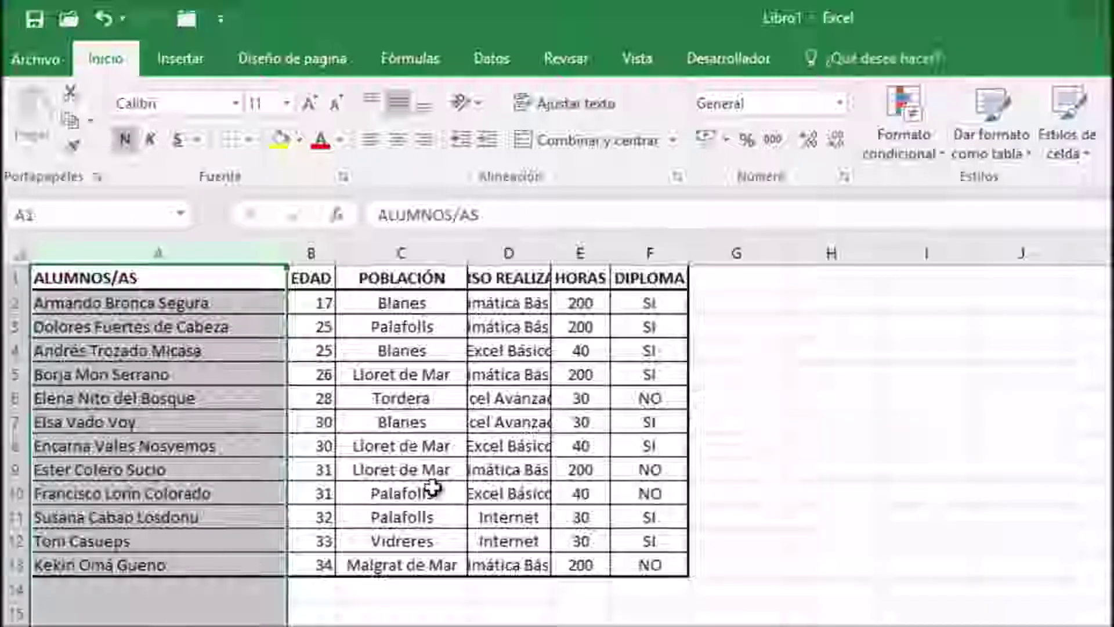
click(216, 281)
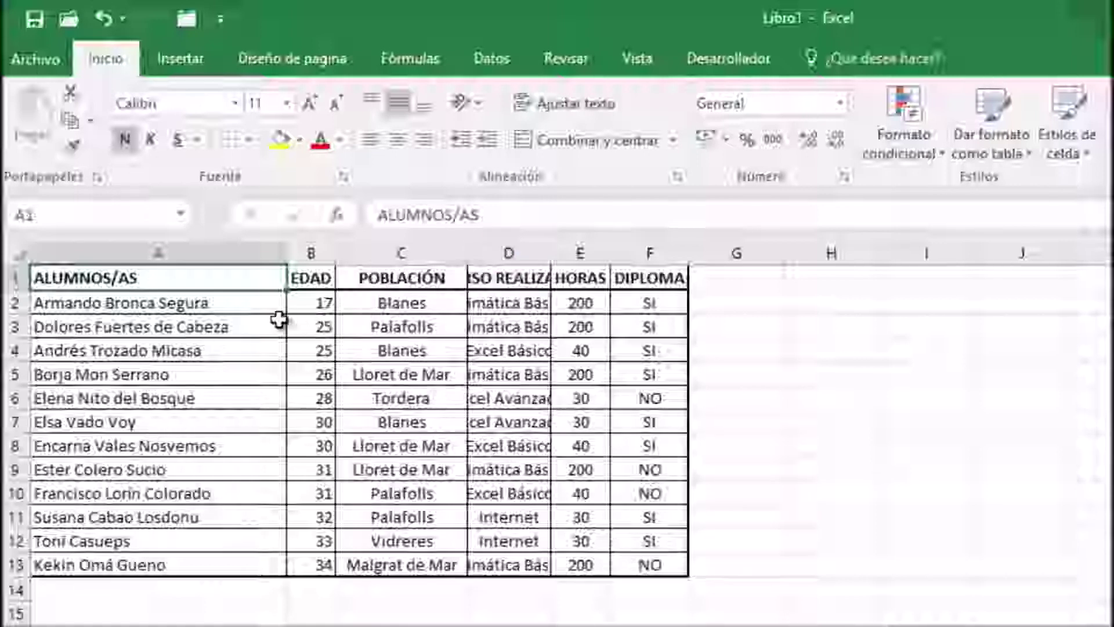
Step: Select columns A through F, autofit their widths to the contents, and return to cell A1
click(168, 253)
drag(168, 253, 643, 249)
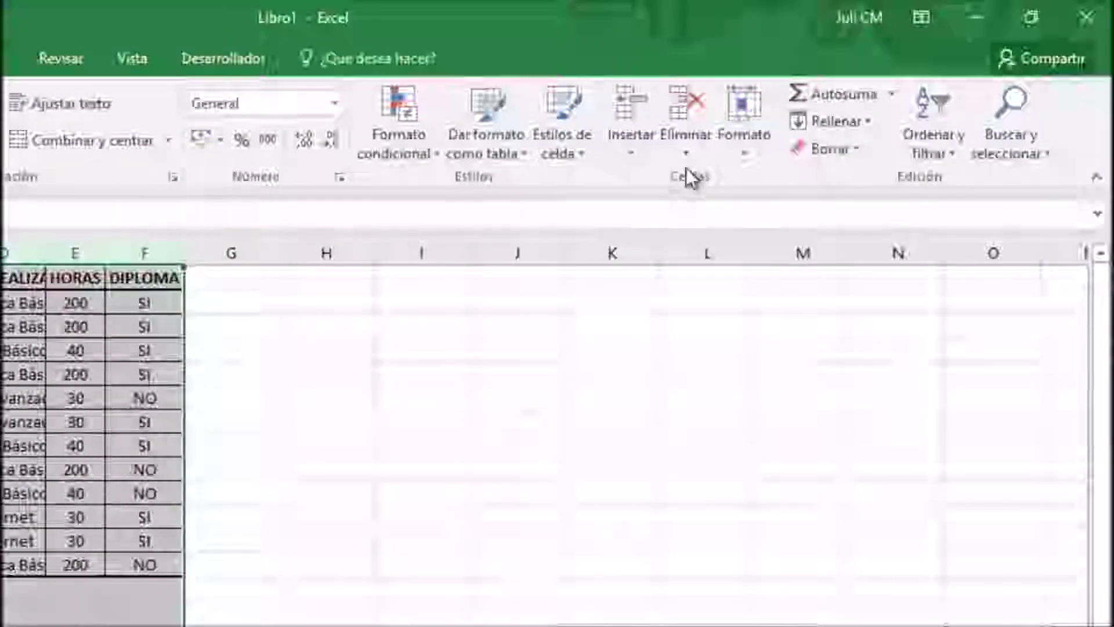
click(747, 162)
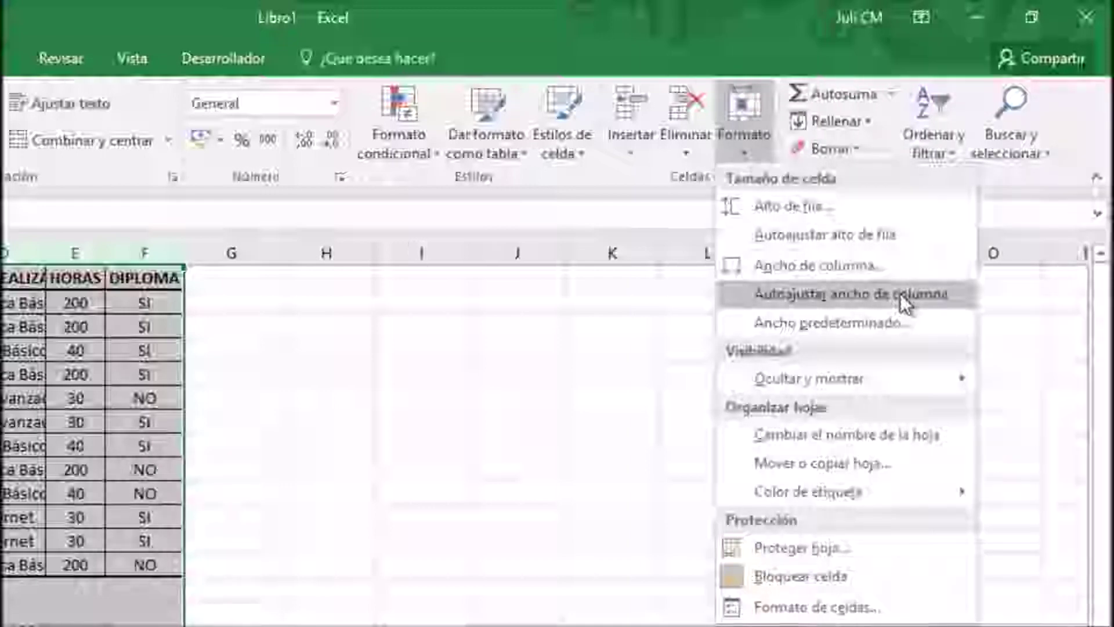
click(900, 294)
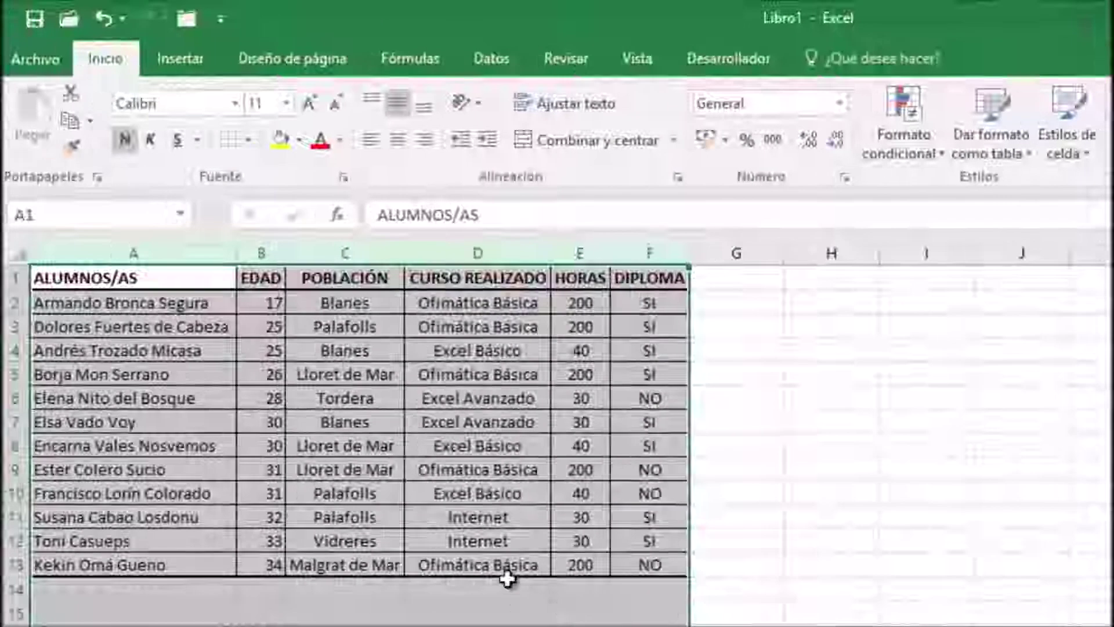
click(164, 279)
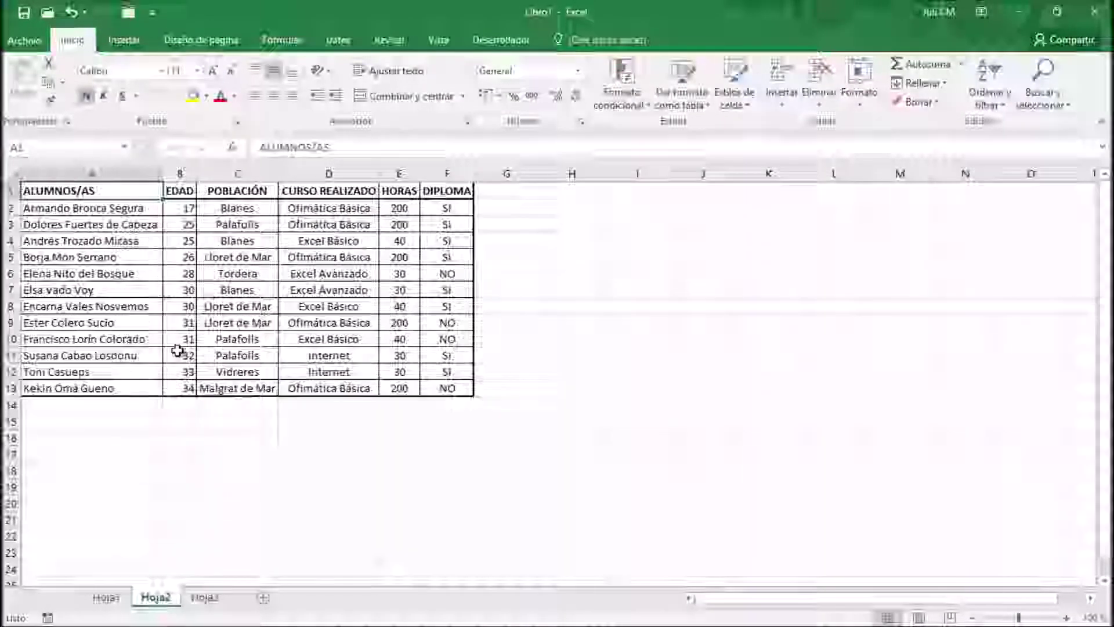
Step: Switch to sheet Hoja3, select cell A1, and check the widths of columns A and B at their header borders
click(210, 603)
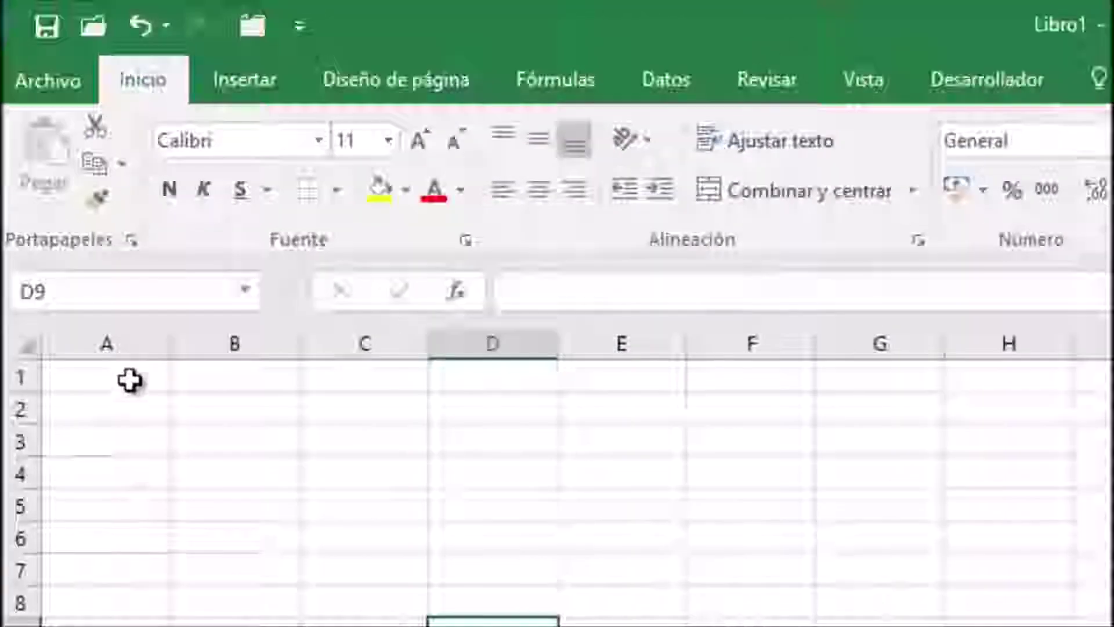
click(65, 193)
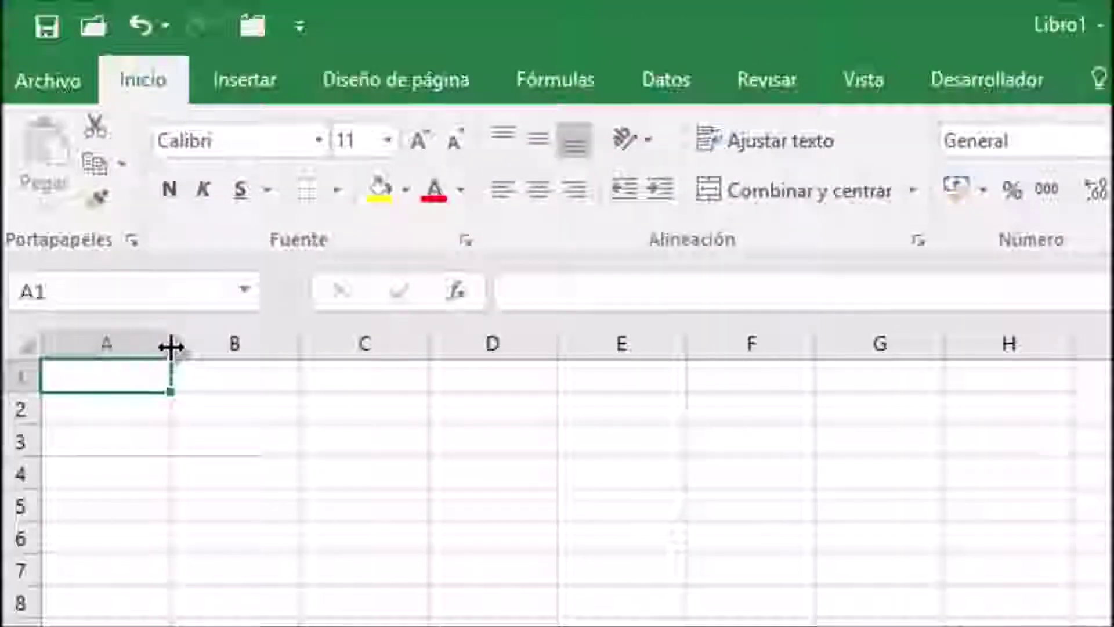
drag(171, 347, 172, 346)
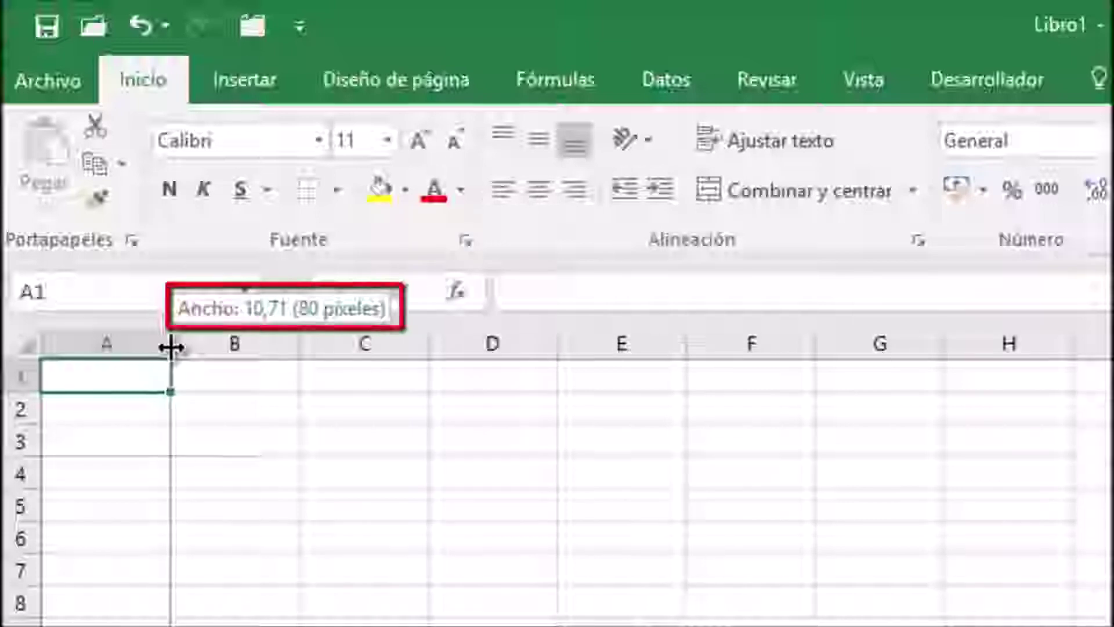
drag(172, 347, 171, 346)
drag(300, 346, 300, 346)
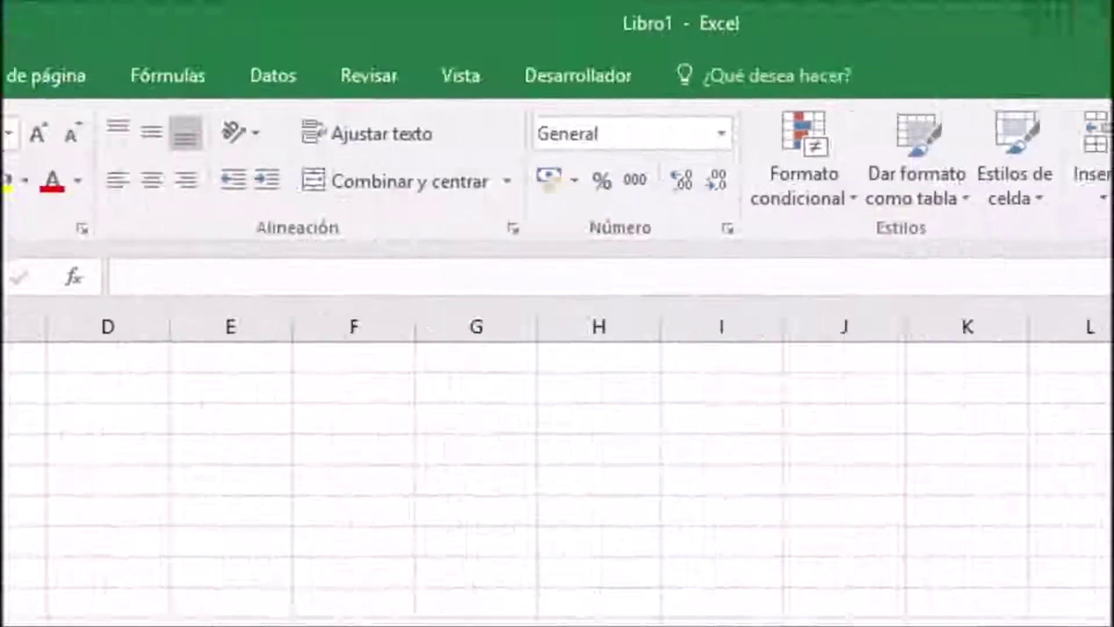
Step: Set the standard column width of the Hoja3 sheet to 5
click(673, 186)
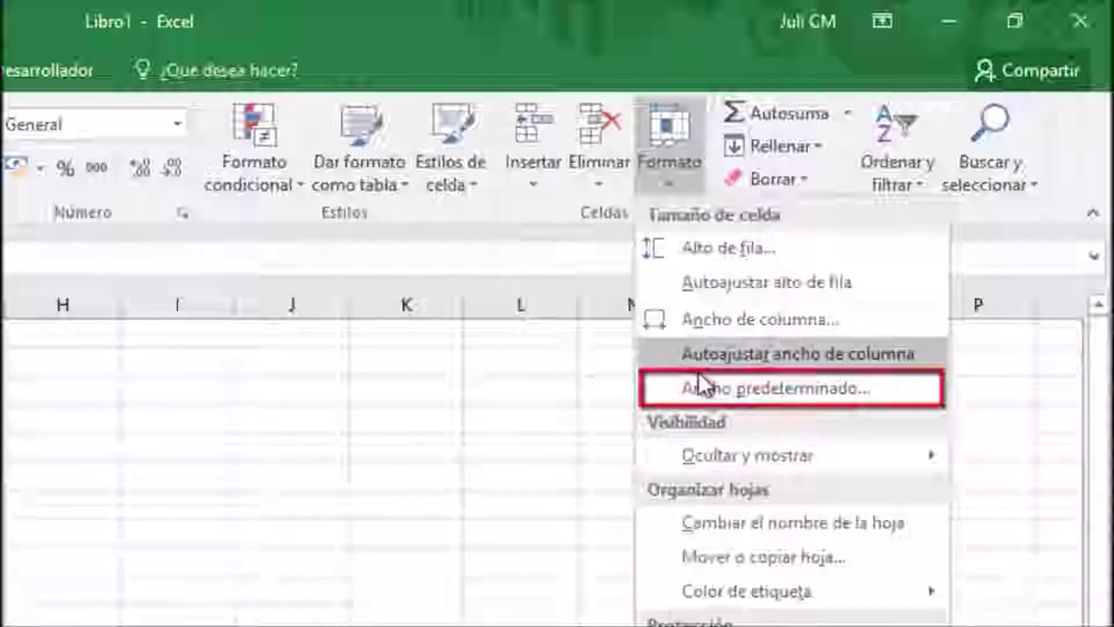
click(708, 393)
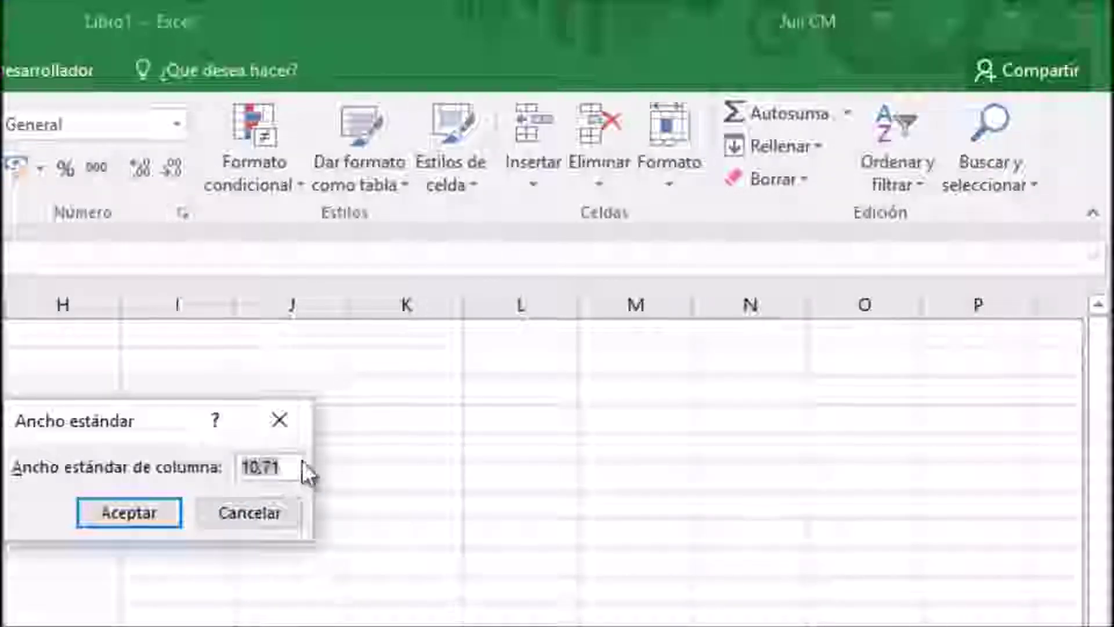
text(5)
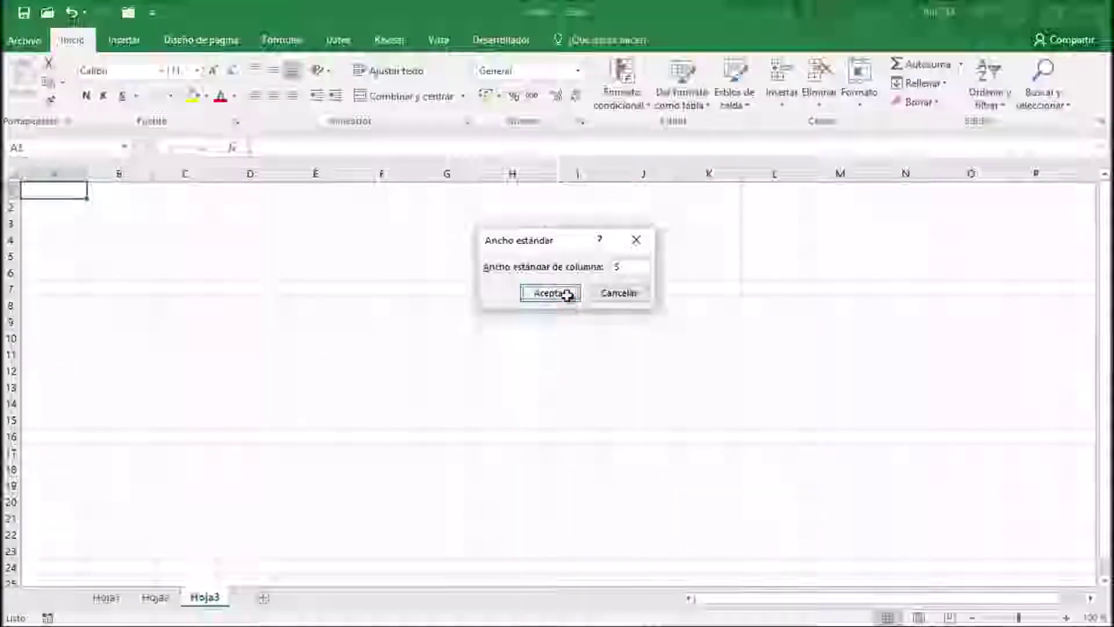
click(550, 293)
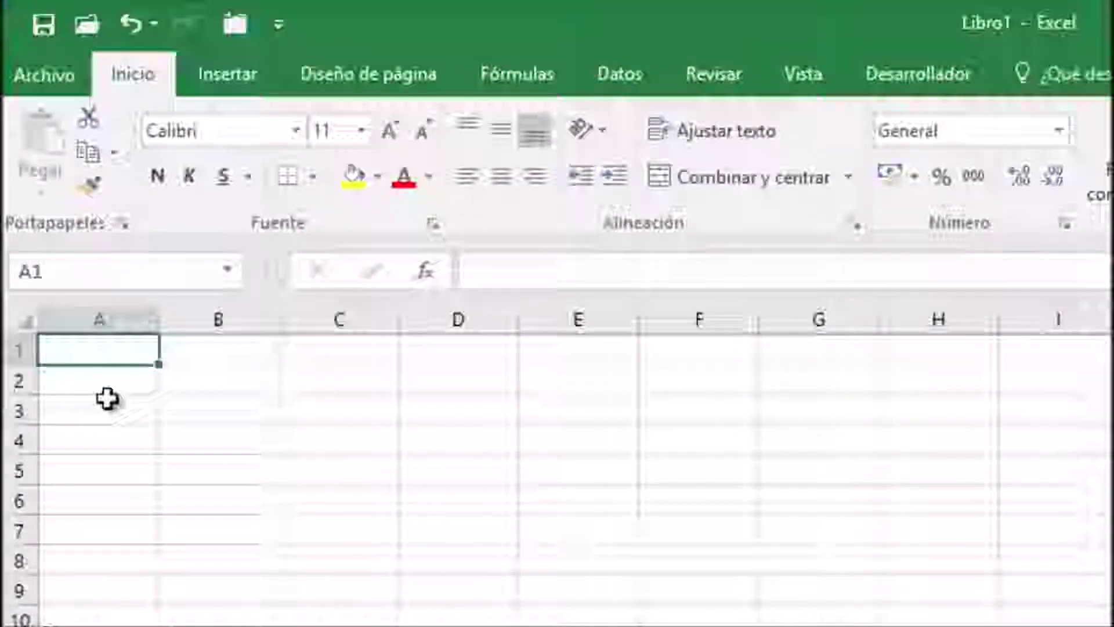
Step: Select cell B3, check row 3's height at its header border, and enlarge the row to about two and a half times its height
click(108, 406)
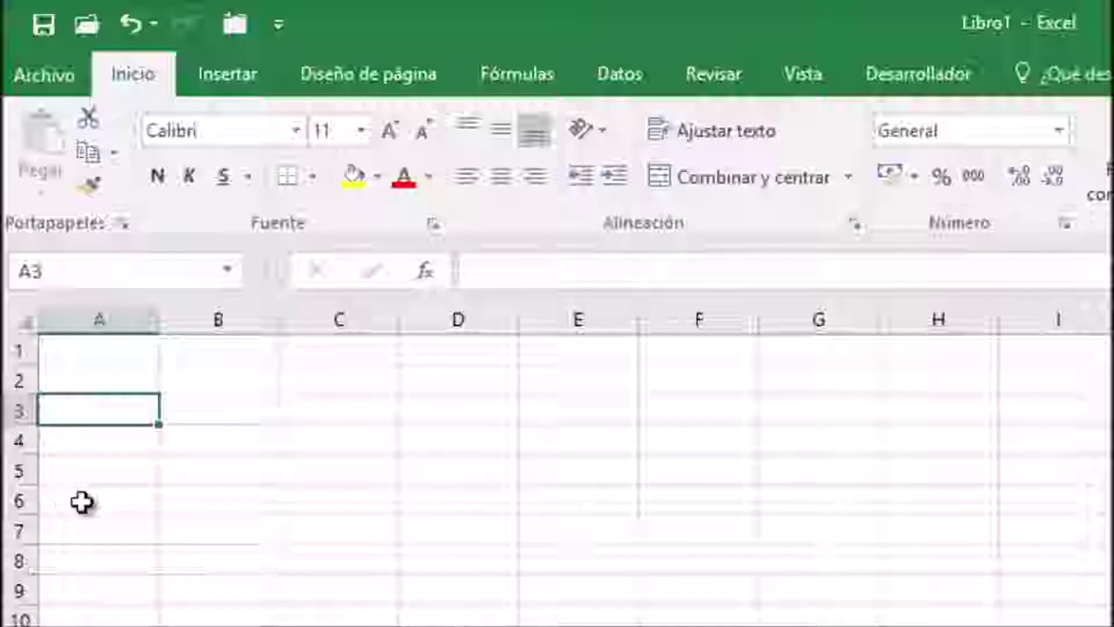
click(232, 422)
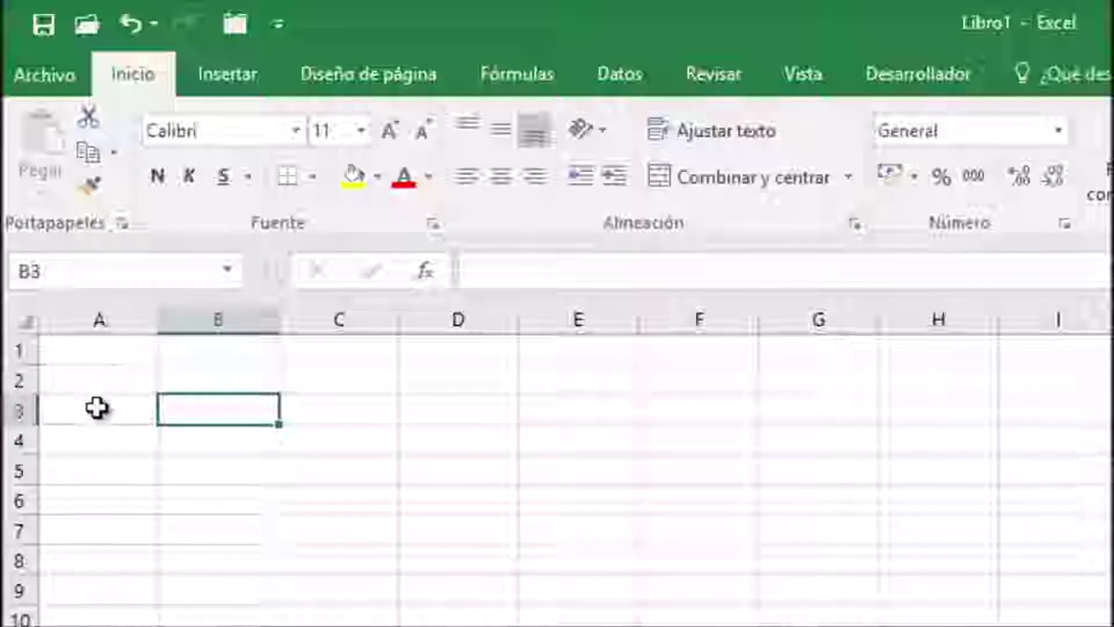
drag(26, 424, 25, 424)
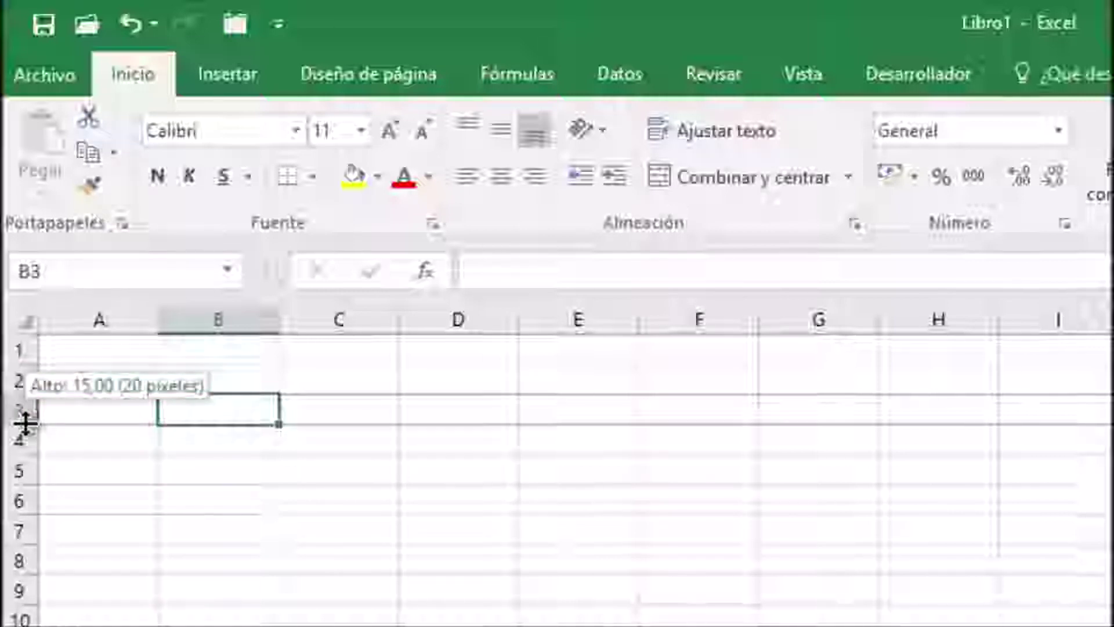
drag(26, 424, 21, 469)
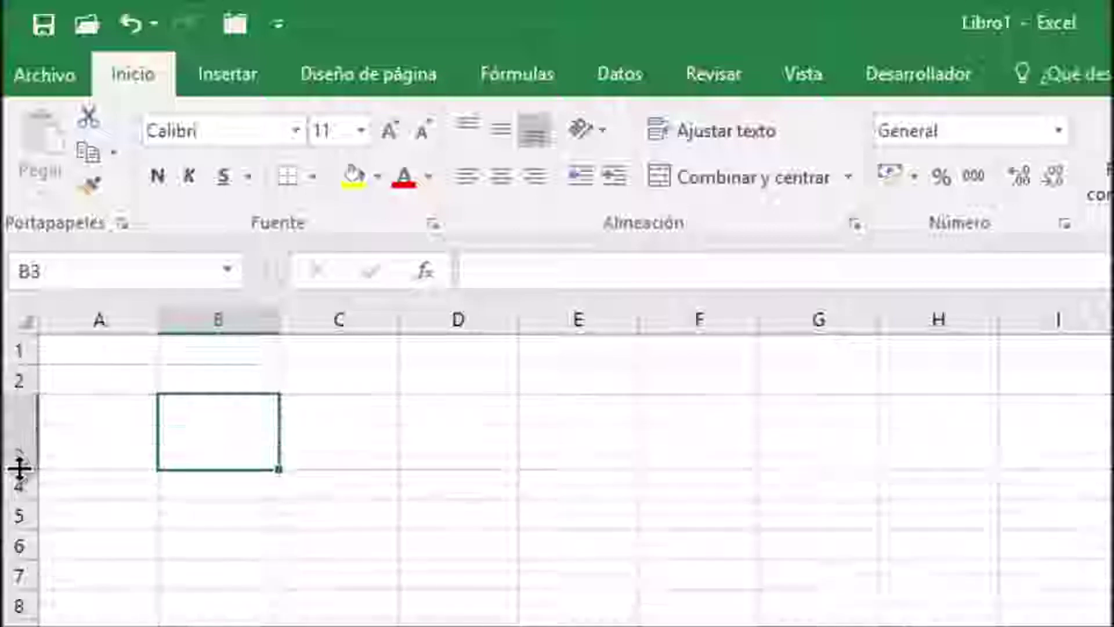